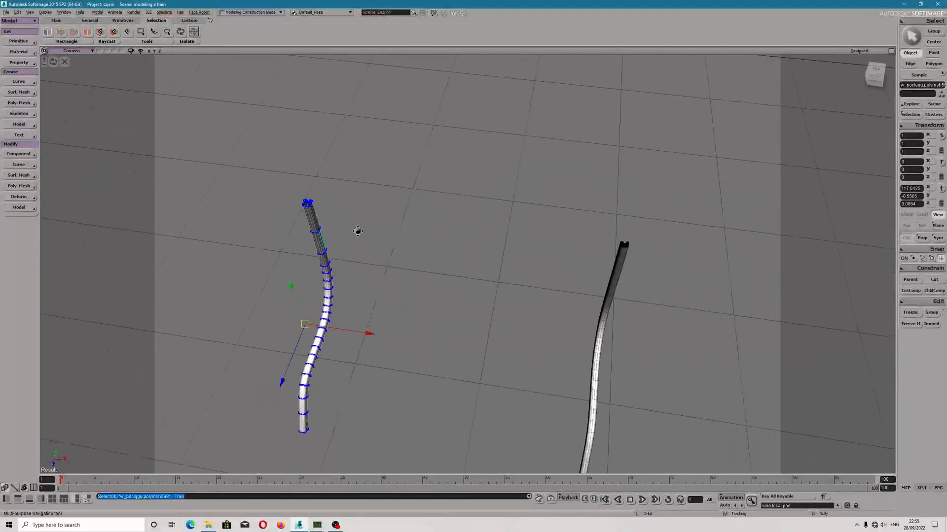
left_click(23, 104)
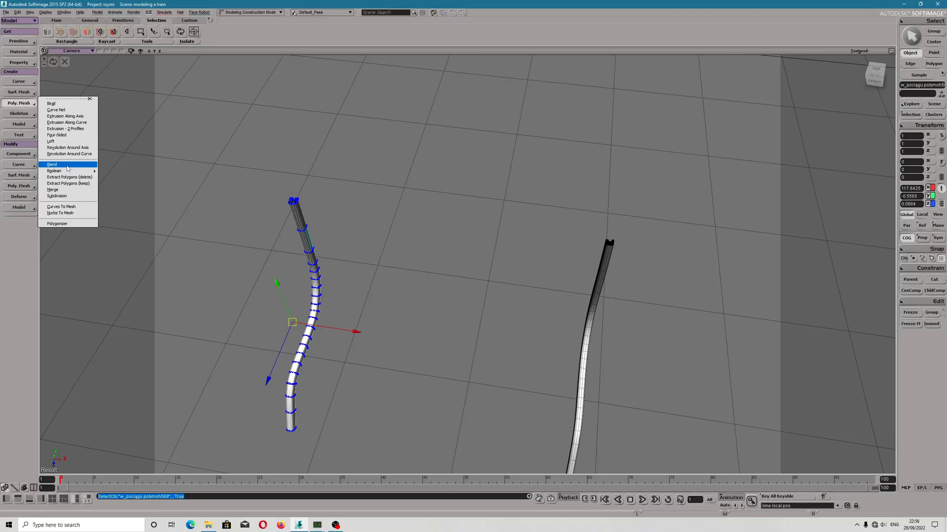
left_click(400, 230)
left_click(304, 221)
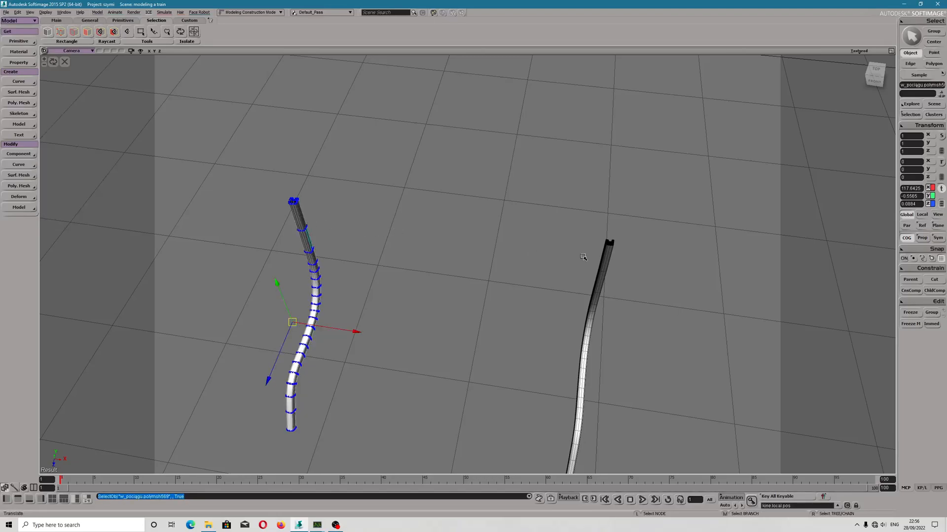
left_click(605, 259)
left_click_drag(342, 233, 286, 227, "alt")
left_click(320, 216)
left_click(342, 208)
left_click_drag(345, 212, 426, 211, "alt")
left_click(589, 224)
left_click_drag(337, 254, 335, 232, "alt")
Select the boundary points at the upper open end of the first bent tube and close it with Cap Hole.
left_click(332, 174)
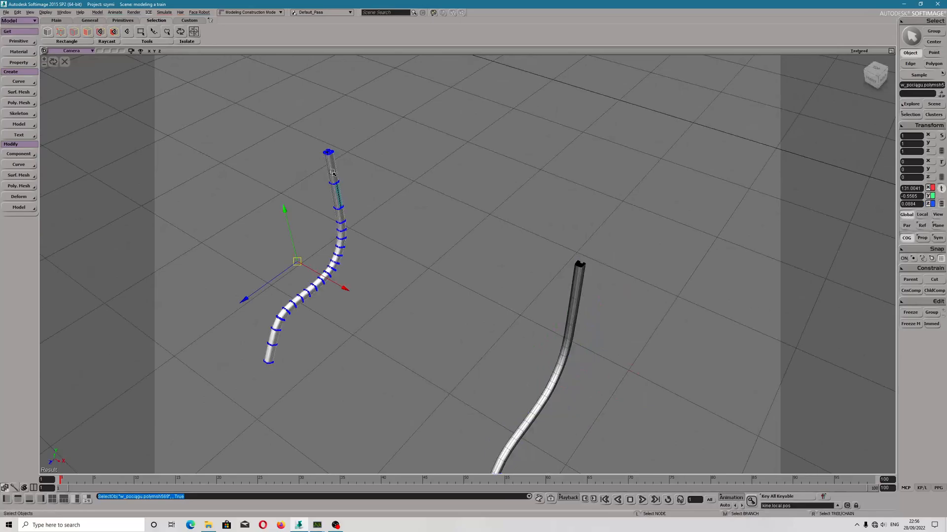
key("f")
left_click_drag(330, 170, 289, 301, "alt")
key("m")
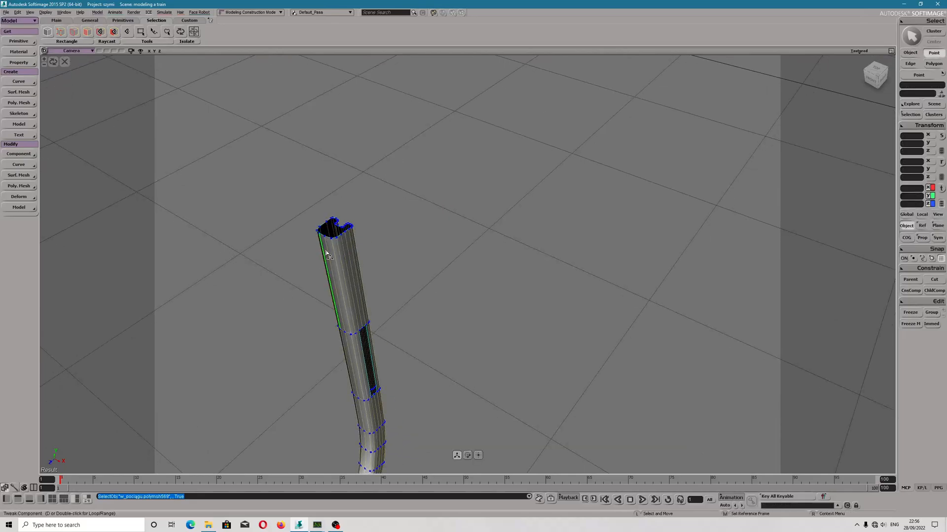
left_click(334, 240)
double_click(334, 241)
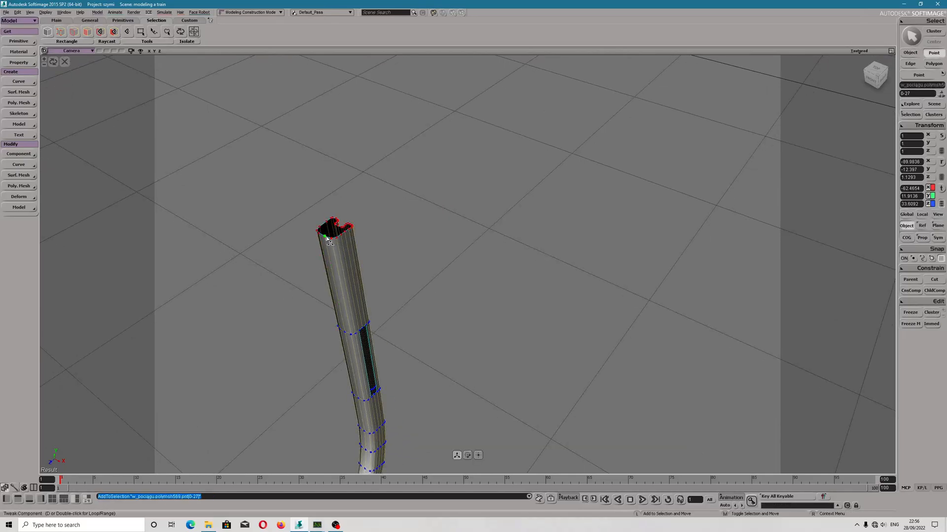
left_click(28, 198)
left_click(24, 187)
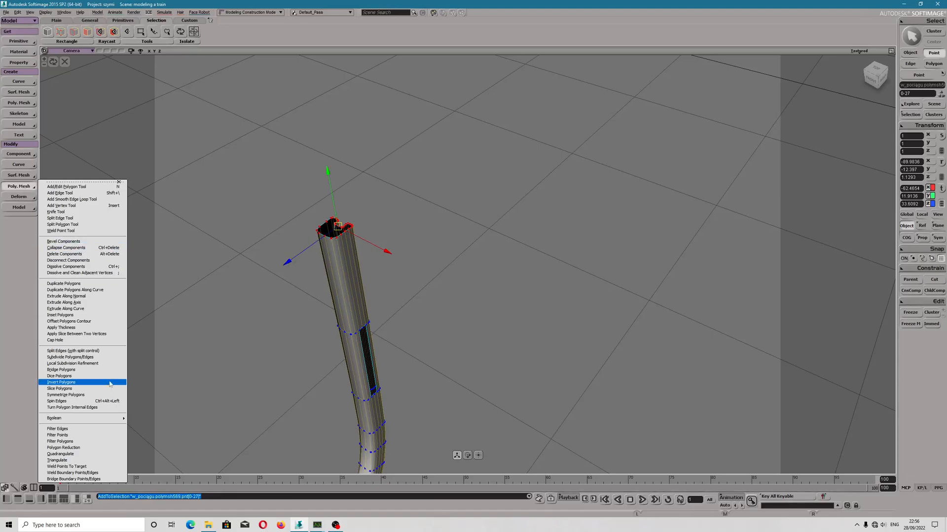
mouse_move(86, 418)
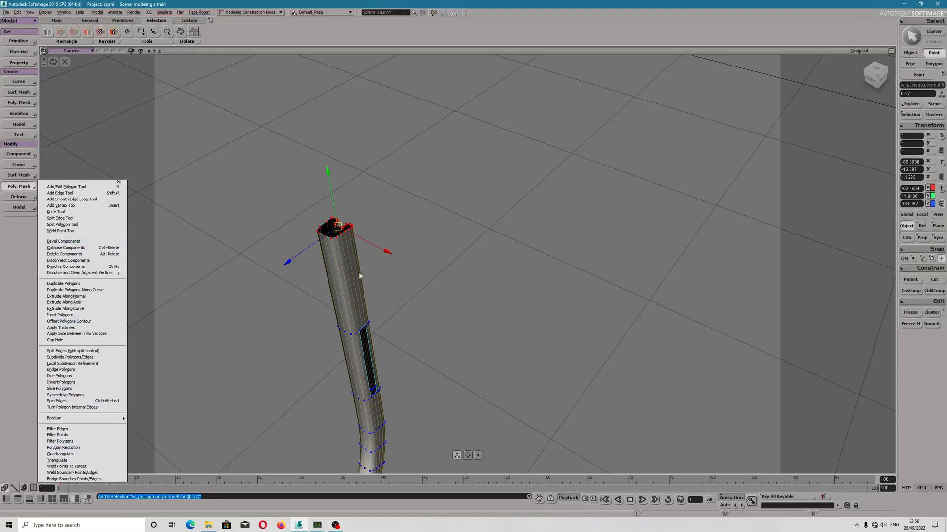
left_click(58, 340)
Dissolve the tube's lengthwise edge line, including the edge above the dark opening, and clean the adjacent vertices.
left_click(343, 262)
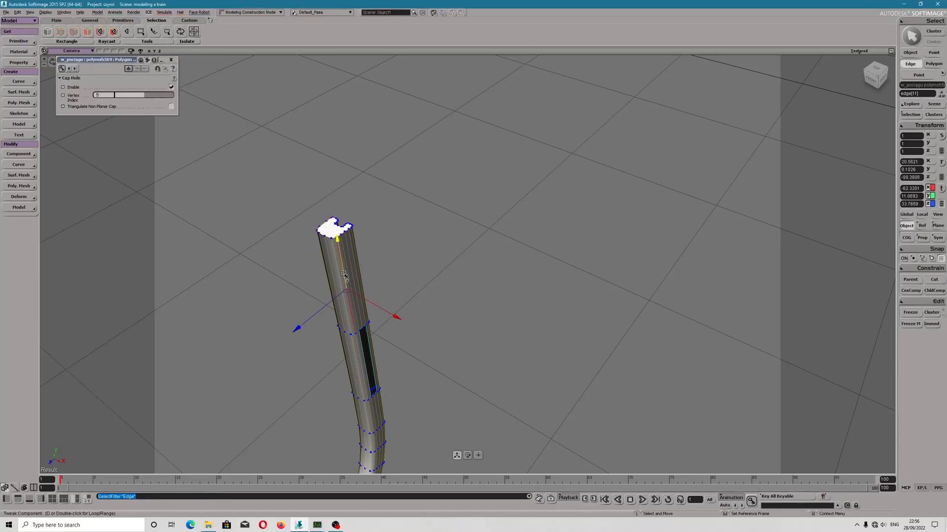
scroll(372, 377, "down", 3)
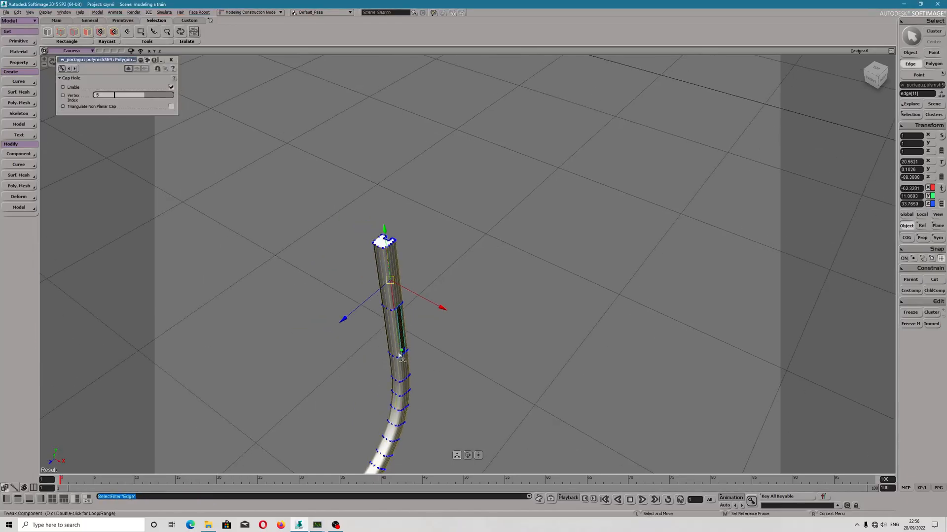
left_click(396, 359)
key("f")
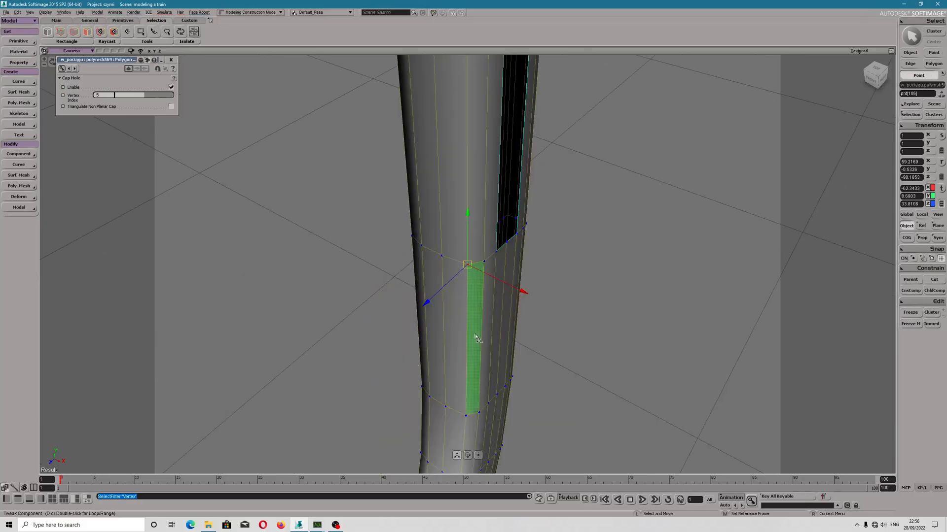
left_click_drag(514, 238, 500, 141, "alt")
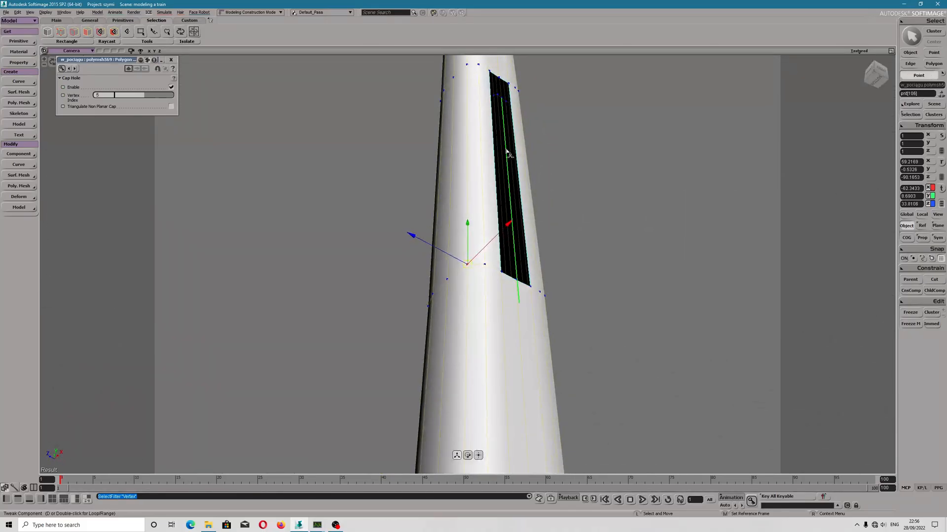
scroll(511, 239, "down", 5)
key("e")
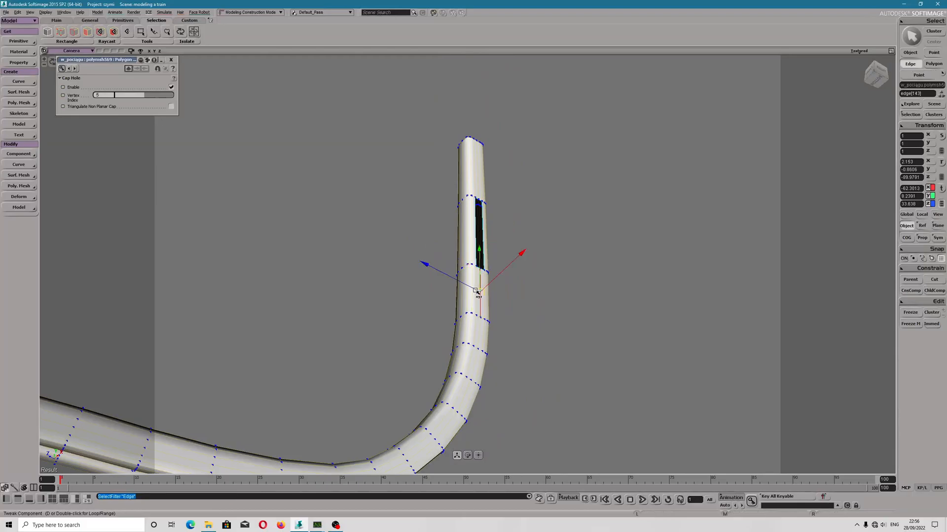
double_click(486, 318, "shift")
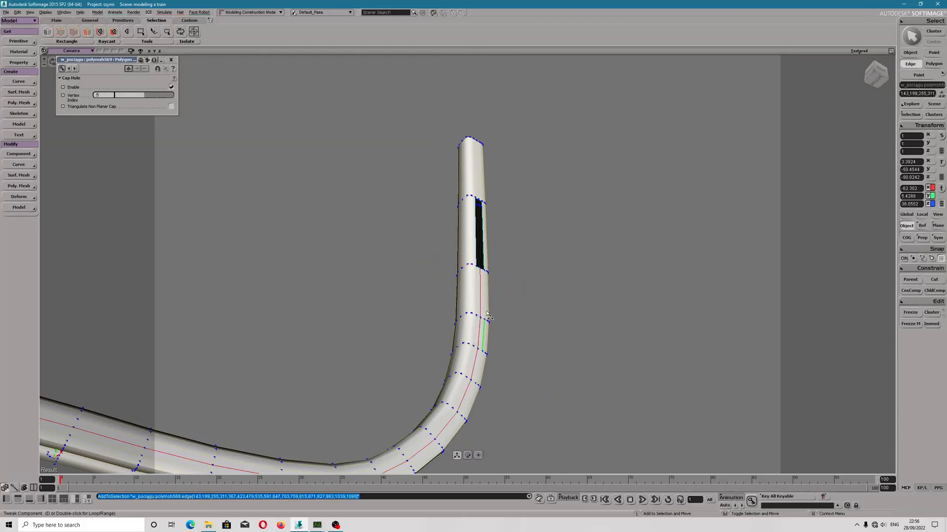
left_click(480, 197, "shift")
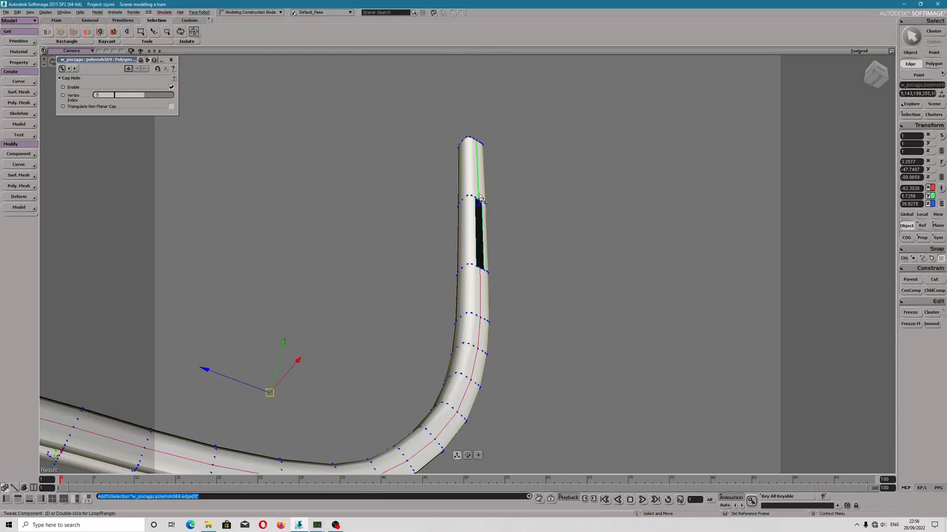
right_click(469, 266)
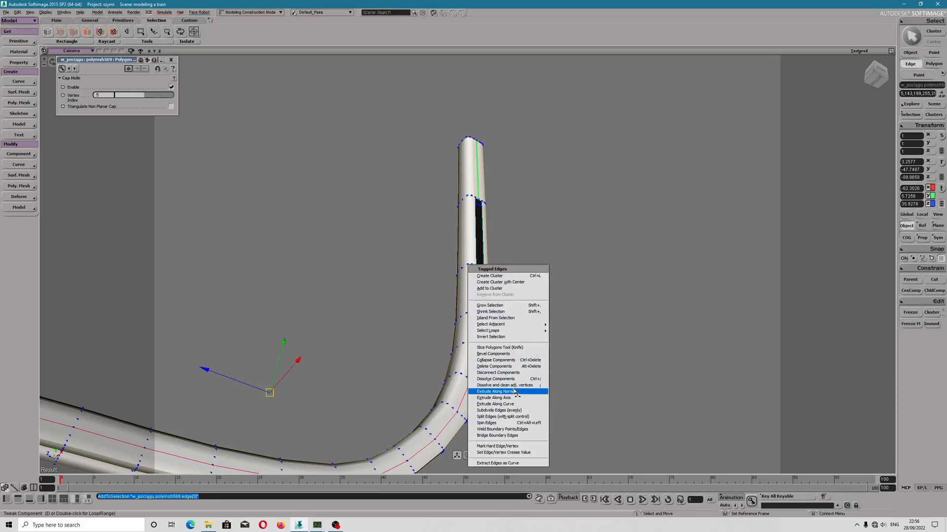
left_click(514, 386)
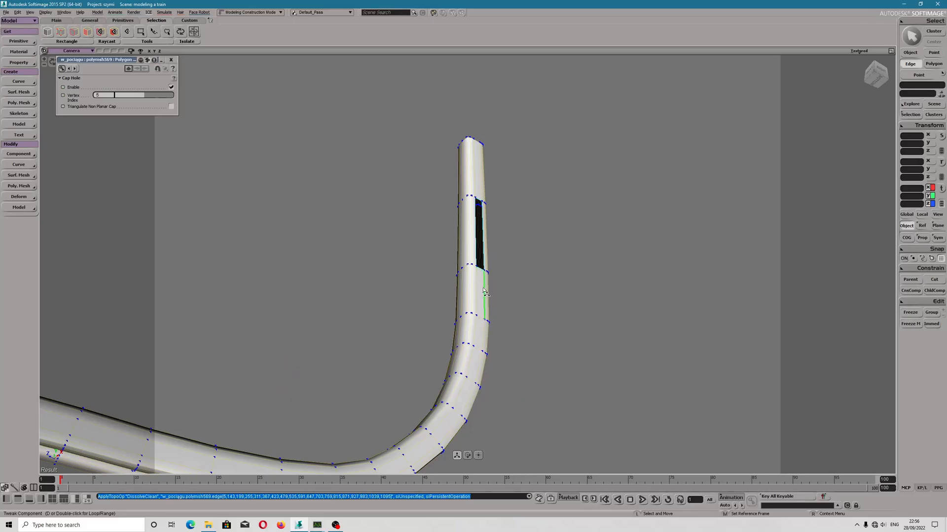
Select the boundary points at the tube's lower open end and close it with Cap Hole.
left_click(484, 292)
left_click_drag(266, 370, 358, 329)
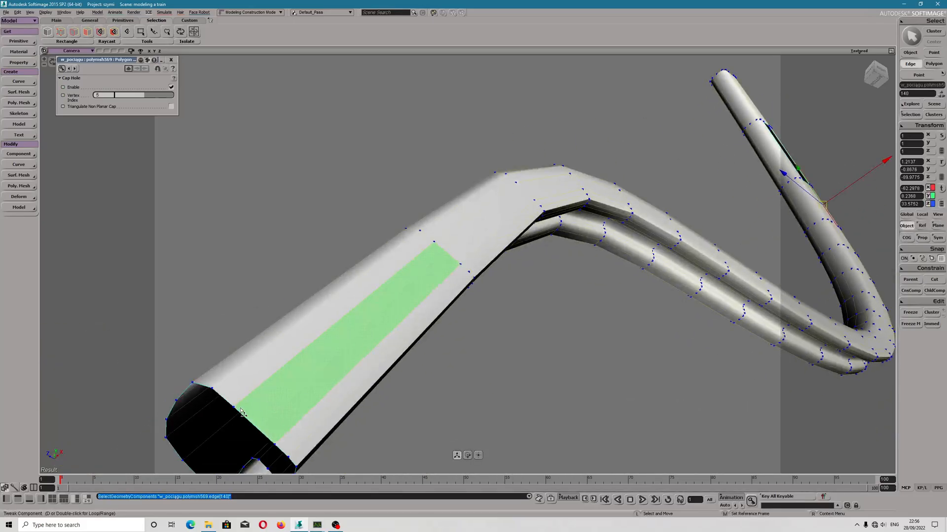
left_click(234, 408)
double_click(212, 389, "shift")
left_click(19, 186)
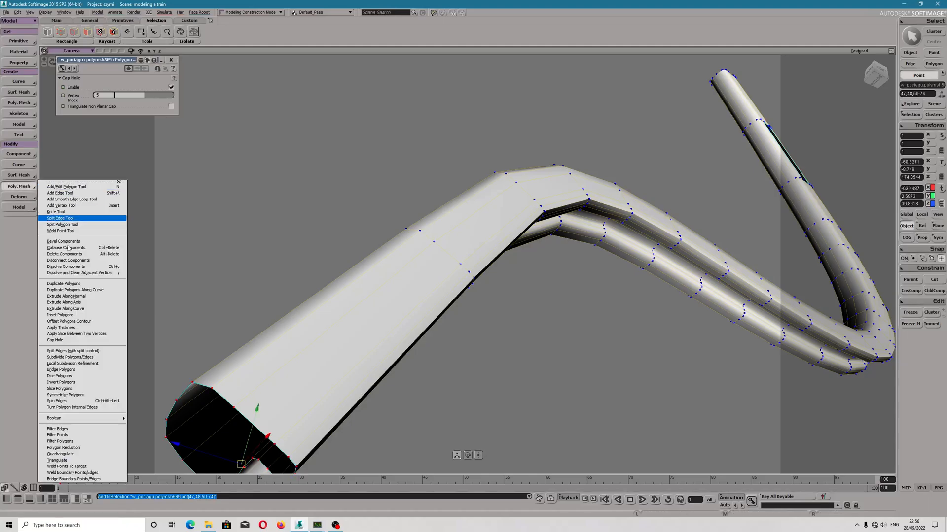
left_click(80, 341)
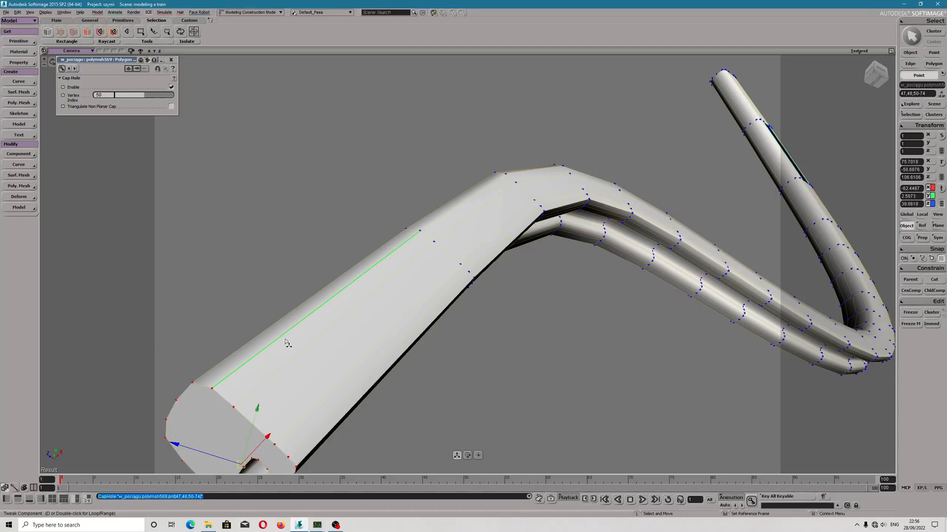
Delete the second, uncapped bent tube from the scene.
scroll(297, 344, "down", 5)
right_click_drag(608, 286, 558, 295)
mouse_move(557, 295)
left_mouse_down()
mouse_move(582, 277)
mouse_move(567, 291)
left_mouse_up()
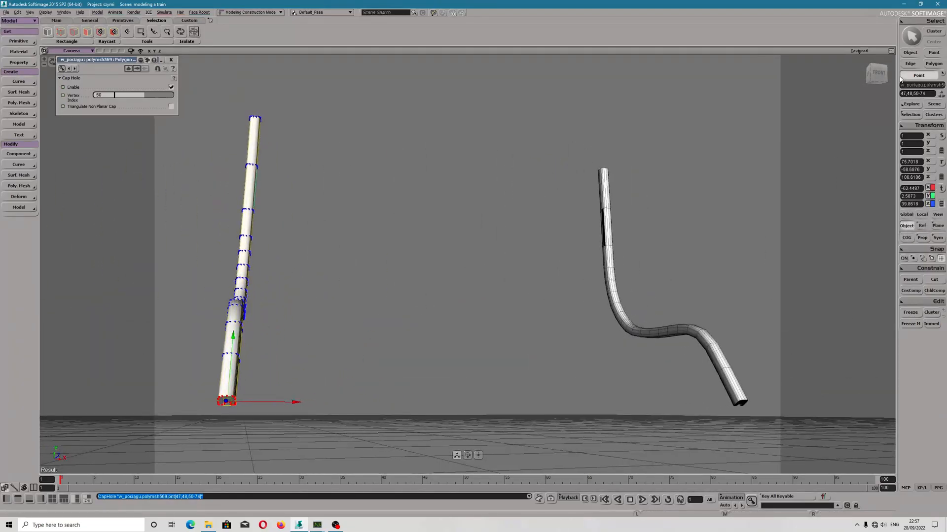
key("space")
left_click(601, 206)
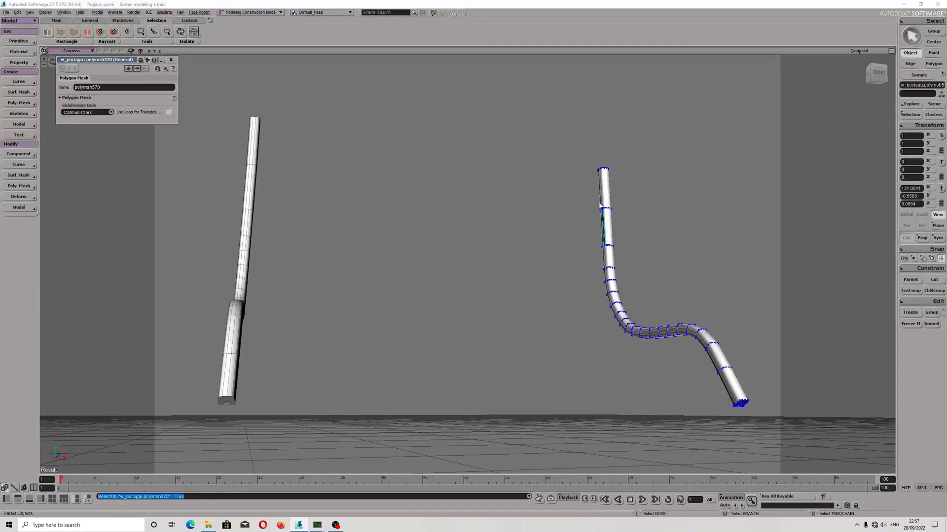
key("Delete")
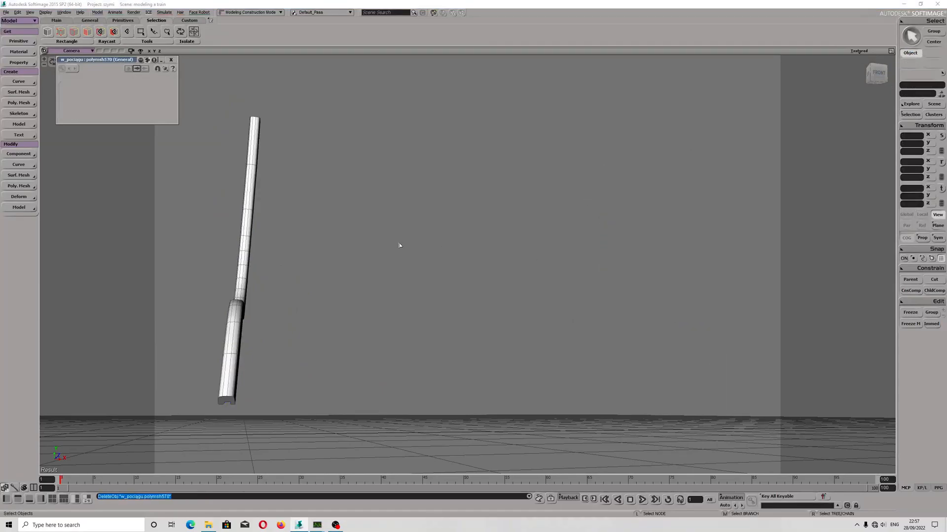
Select the remaining capped tube and set the duplicate options' X scaling to -1.
left_click(248, 218)
left_click_drag(374, 220, 362, 252)
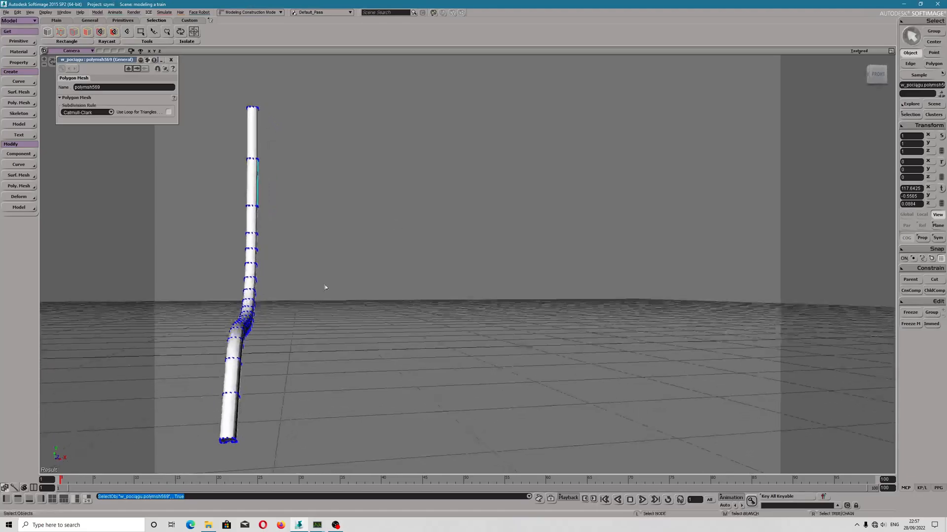
left_click_drag(211, 360, 433, 287)
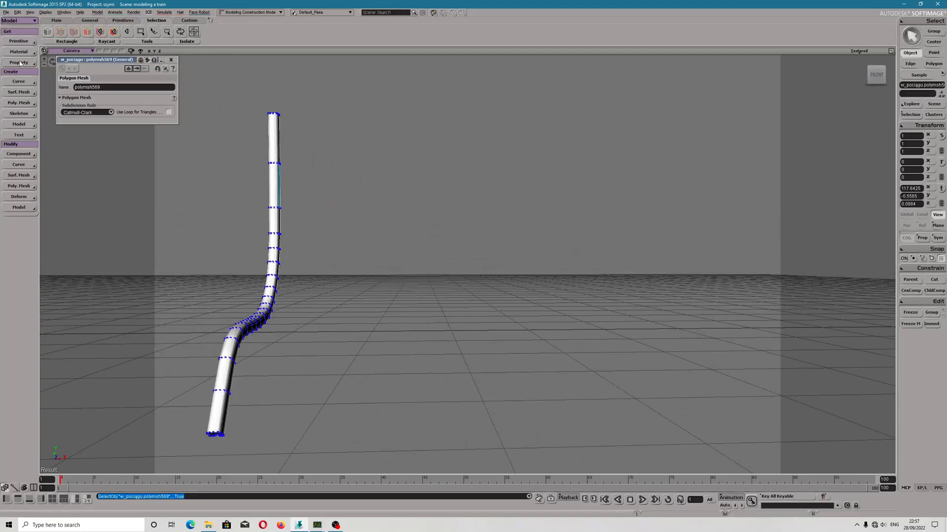
left_click(34, 42)
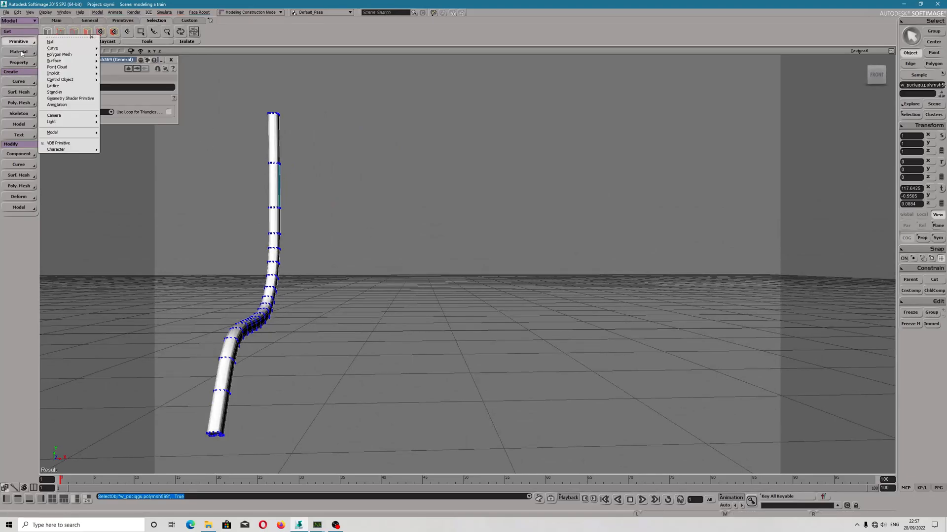
left_click(17, 12)
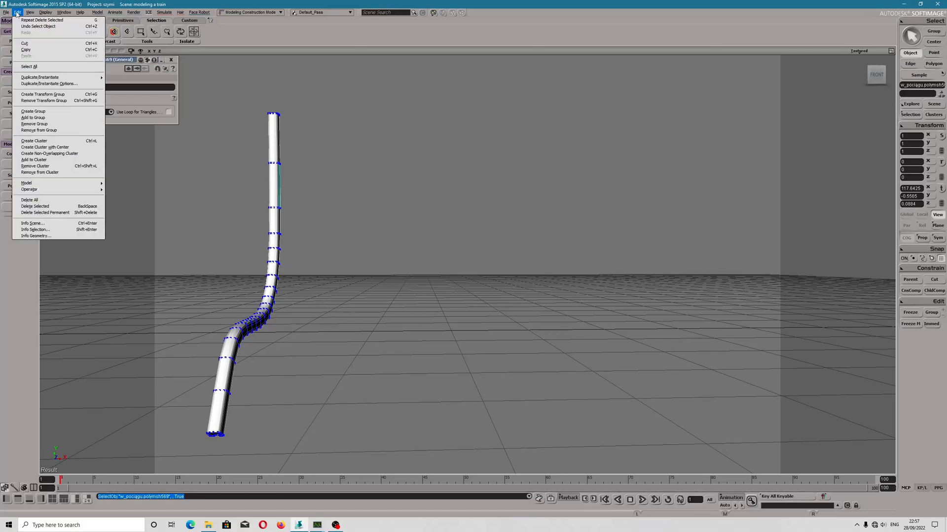
mouse_move(73, 79)
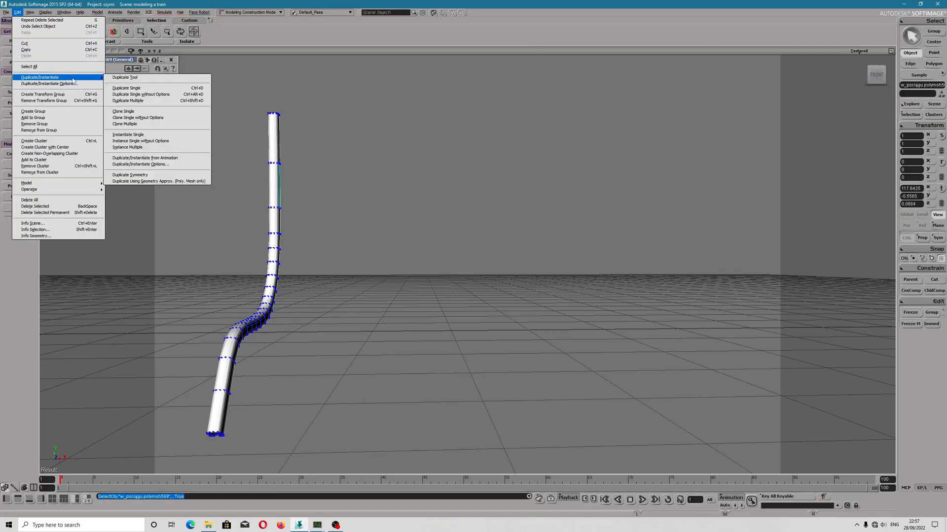
left_click(72, 87)
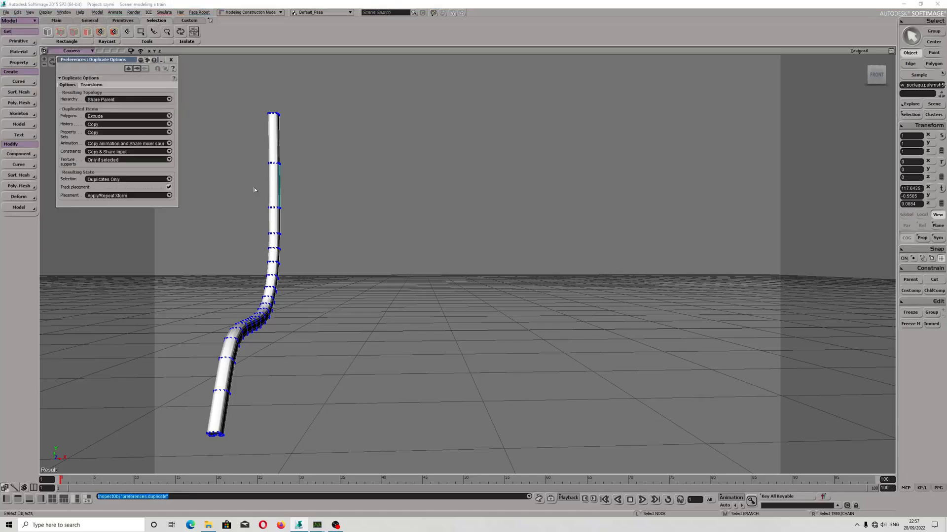
left_click(85, 86)
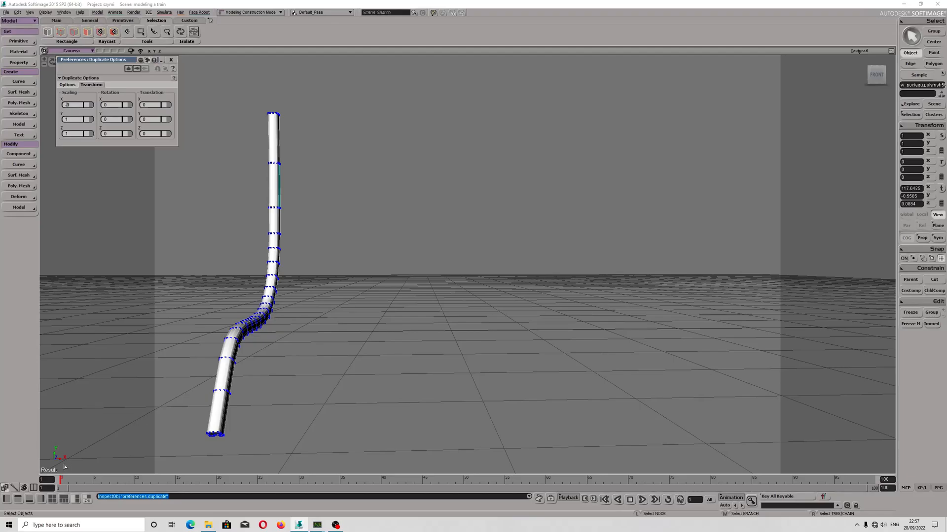
left_click(171, 59)
Create a single mirrored duplicate of the capped tube using the current duplicate options.
left_click(18, 12)
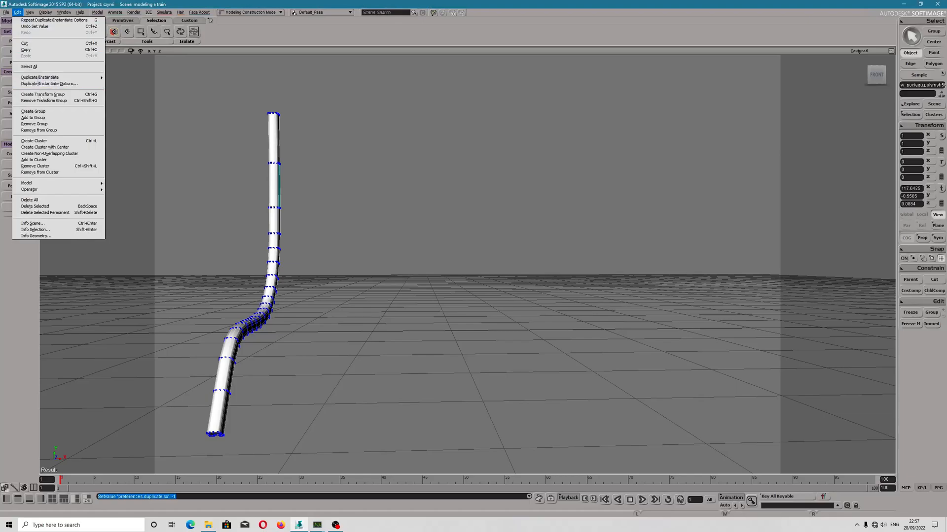
mouse_move(69, 80)
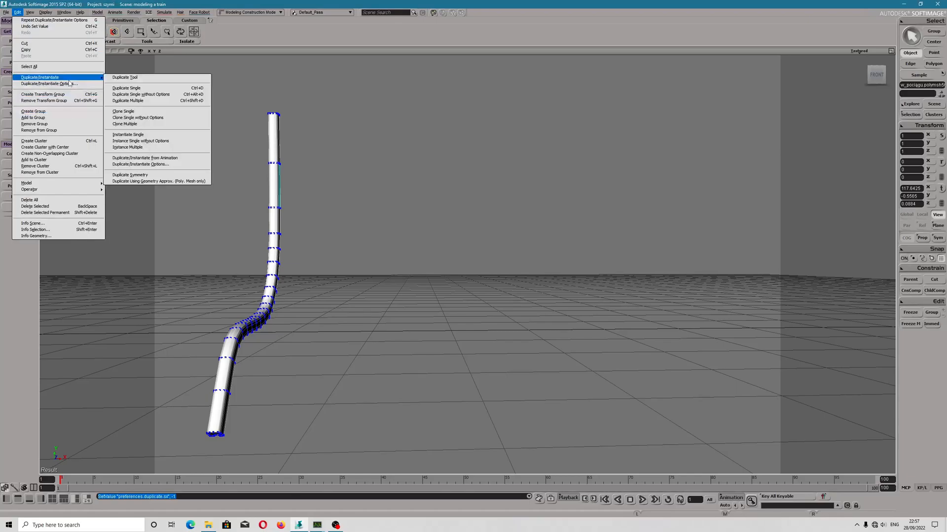
left_click(135, 88)
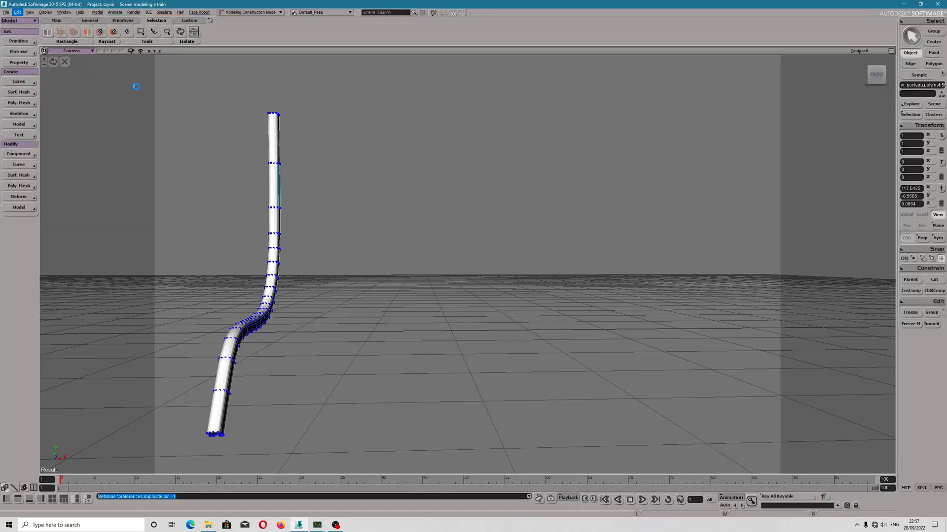
Select the original tube and move it a short distance in the negative direction along the global X axis.
left_click(279, 214)
scroll(322, 279, "down", 4)
scroll(340, 281, "up", 2)
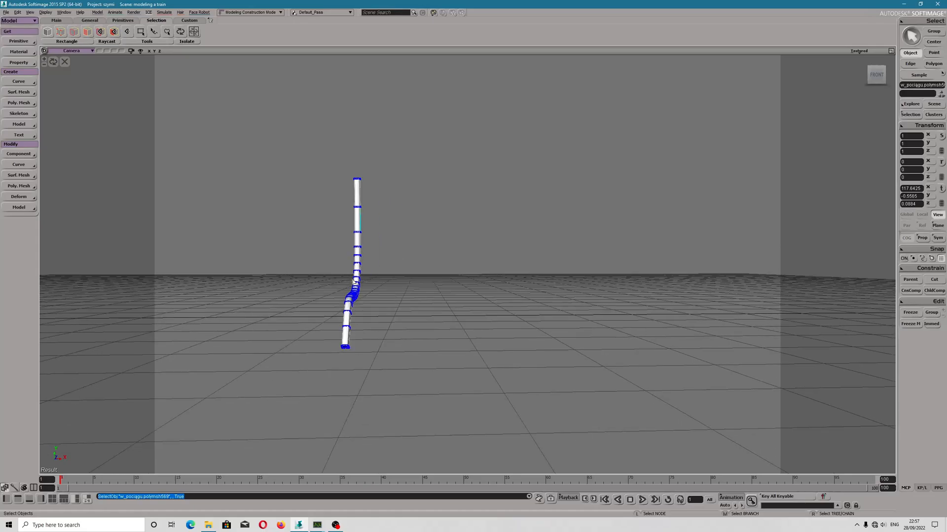
key("v")
left_click_drag(380, 257, 339, 263)
scroll(337, 264, "down", 4)
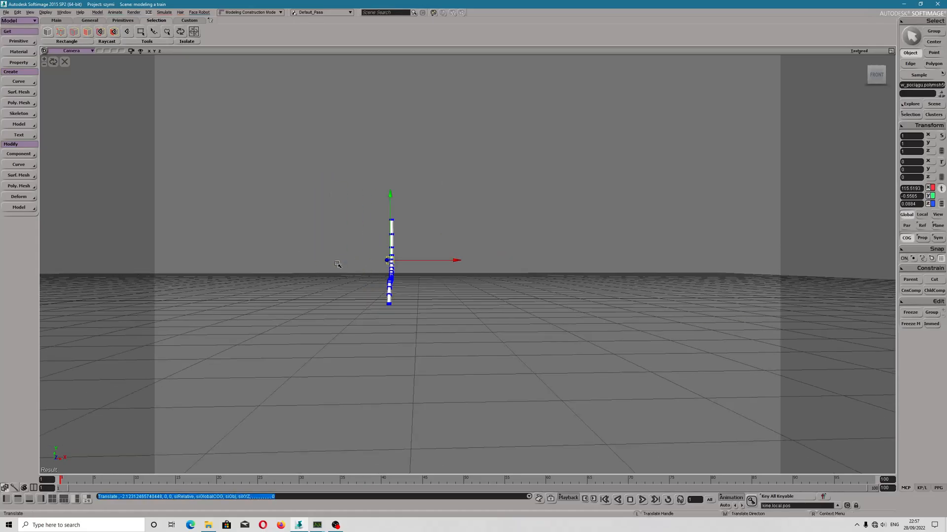
scroll(337, 264, "up", 5)
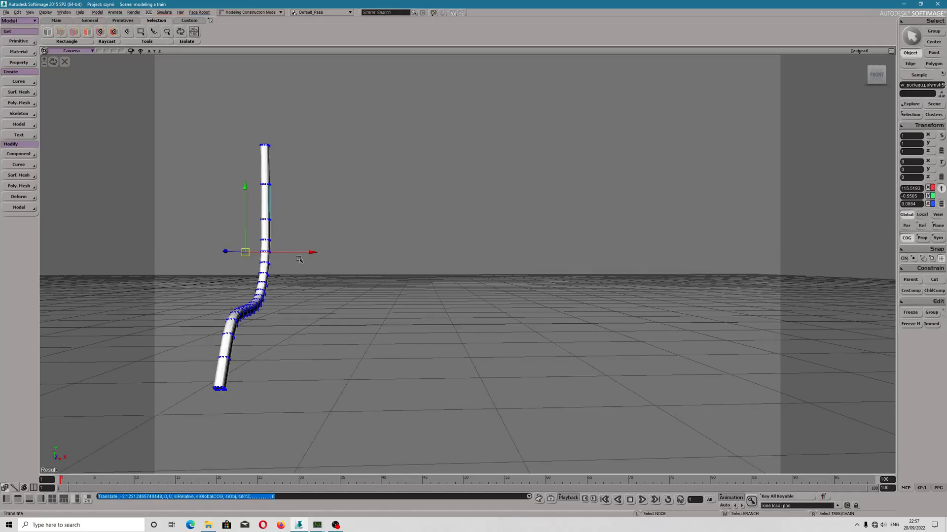
mouse_move(288, 255)
left_mouse_down()
mouse_move(328, 255)
mouse_move(303, 256)
left_mouse_up()
Select the mirrored copy and move it along the global X axis until it stands near the original tube.
left_click_drag(301, 290, 347, 294, "alt")
left_click(676, 242)
left_click_drag(676, 242, 648, 264, "alt")
scroll(645, 261, "down", 3)
middle_click_drag(720, 255, 675, 259, "alt")
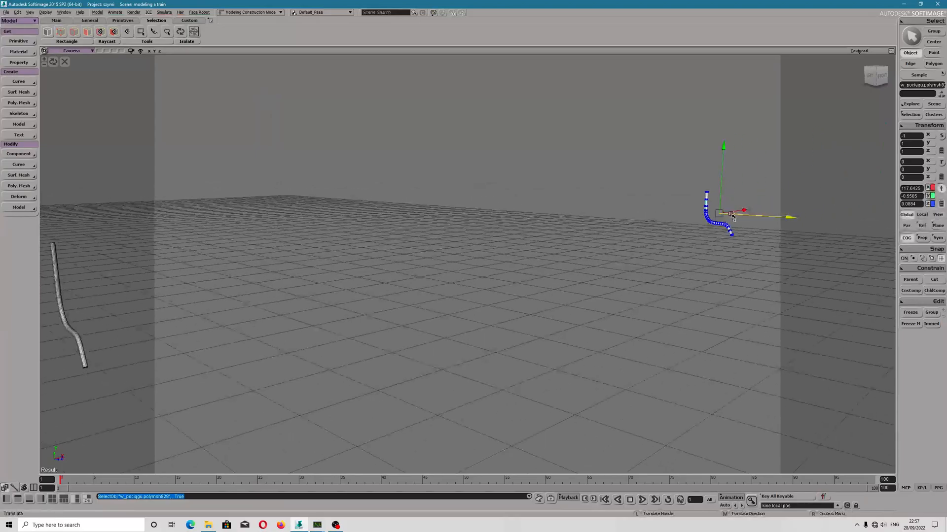
left_click_drag(736, 212, 303, 276)
middle_click_drag(304, 277, 561, 279, "alt")
left_click_drag(566, 269, 514, 279)
Select both the original tube and its mirrored copy and freeze them.
scroll(381, 286, "up", 5)
scroll(381, 286, "up", 2)
middle_click_drag(381, 286, 458, 210, "alt")
left_click_drag(226, 115, 559, 247)
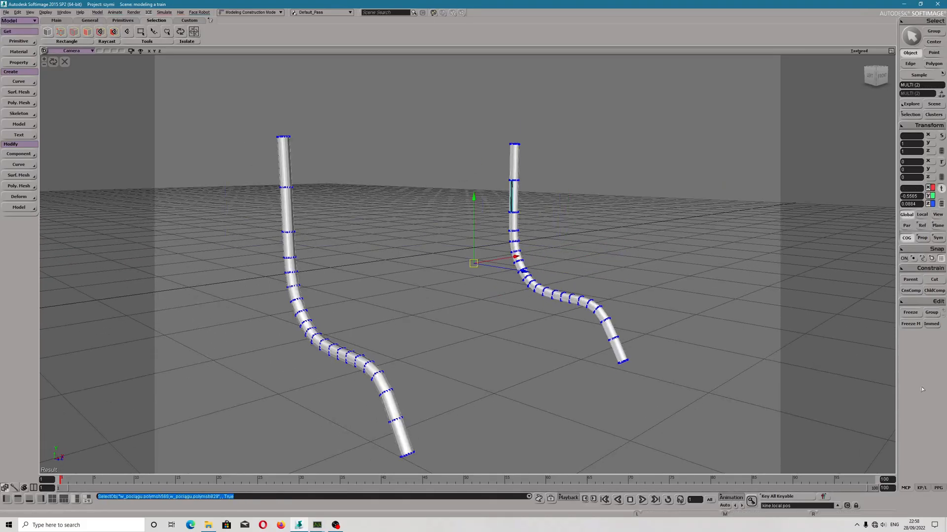
left_click(910, 313)
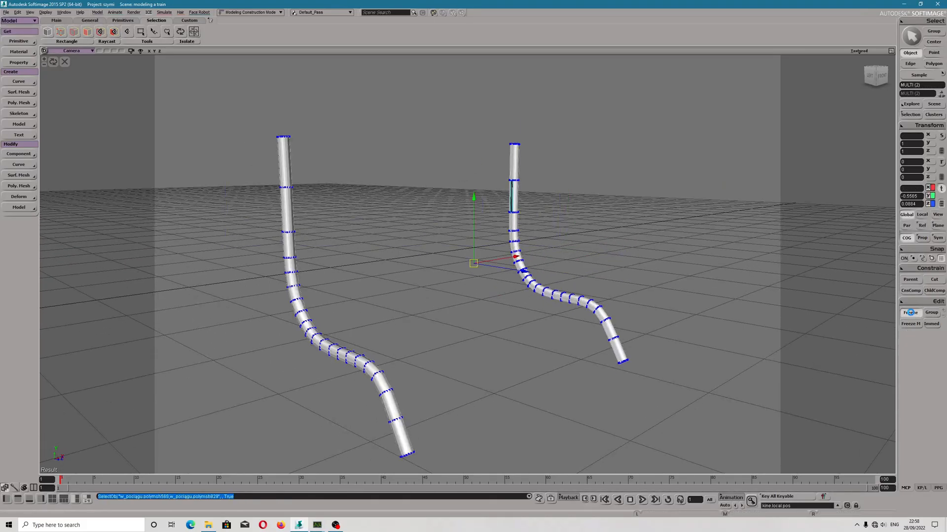
Examine the openings on the upper sections of the original tube and its mirrored copy from several angles.
left_click(529, 223)
left_click(515, 225)
left_click_drag(588, 245, 544, 246)
right_click_drag(467, 301, 412, 300)
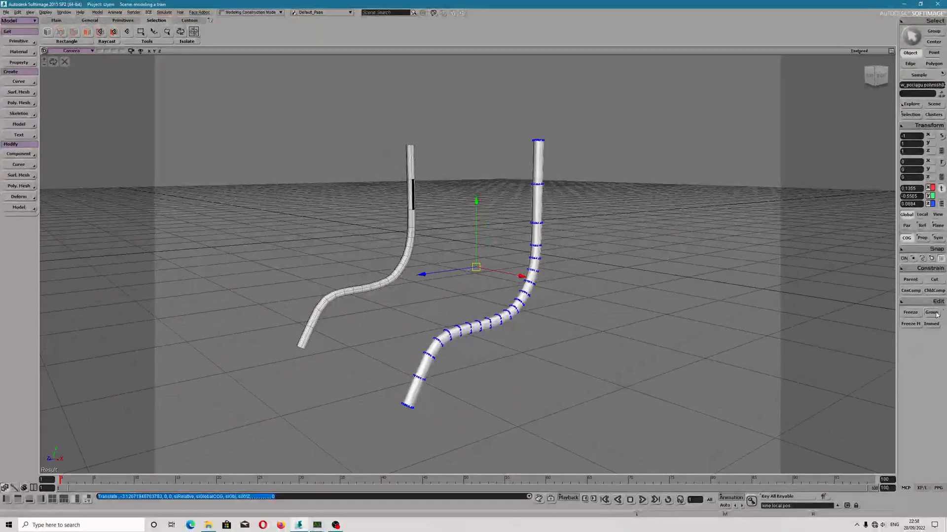
left_click(411, 211)
left_click(412, 211)
left_click_drag(443, 250, 471, 215, "alt")
scroll(442, 218, "up", 4)
middle_click_drag(472, 216, 535, 265, "alt")
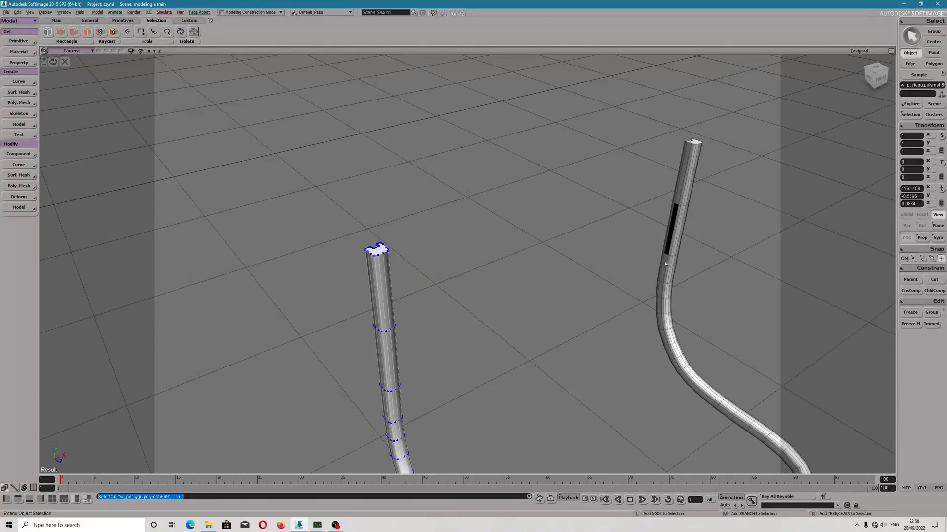
Merge the two selected tubes into one polygon mesh and set the tolerance to 70 so a panel connects their upper openings.
left_click(661, 264, "shift")
left_click_drag(598, 325, 524, 255, "alt")
middle_click_drag(524, 255, 522, 327, "alt")
left_click_drag(521, 327, 547, 317, "alt")
scroll(624, 258, "up", 2)
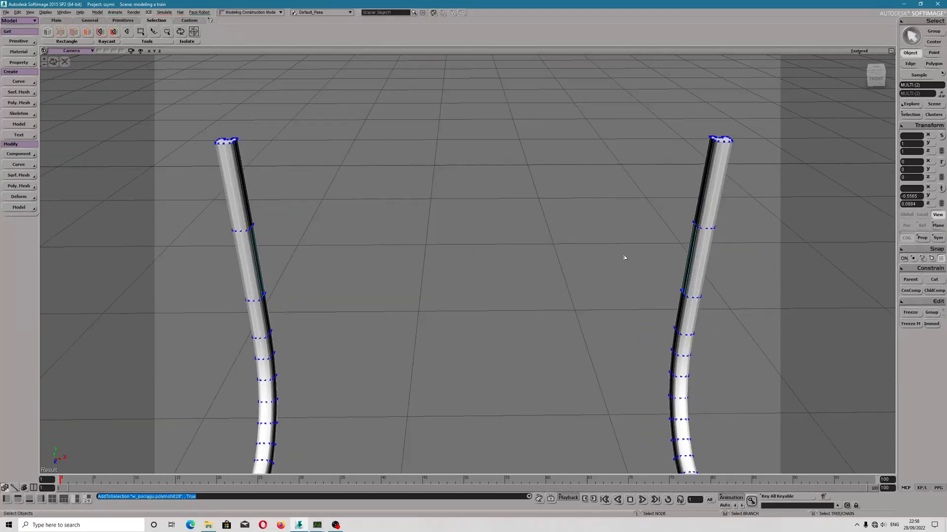
scroll(624, 258, "up", 1)
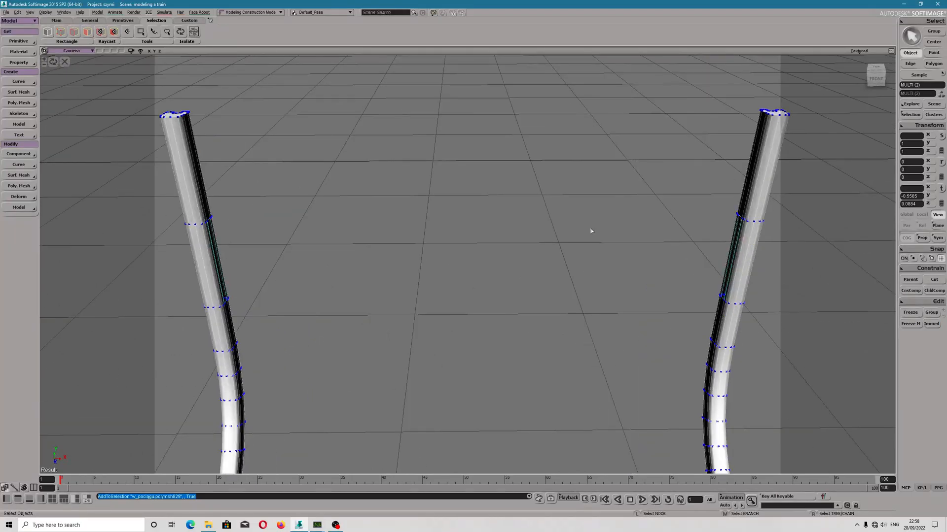
left_click(19, 103)
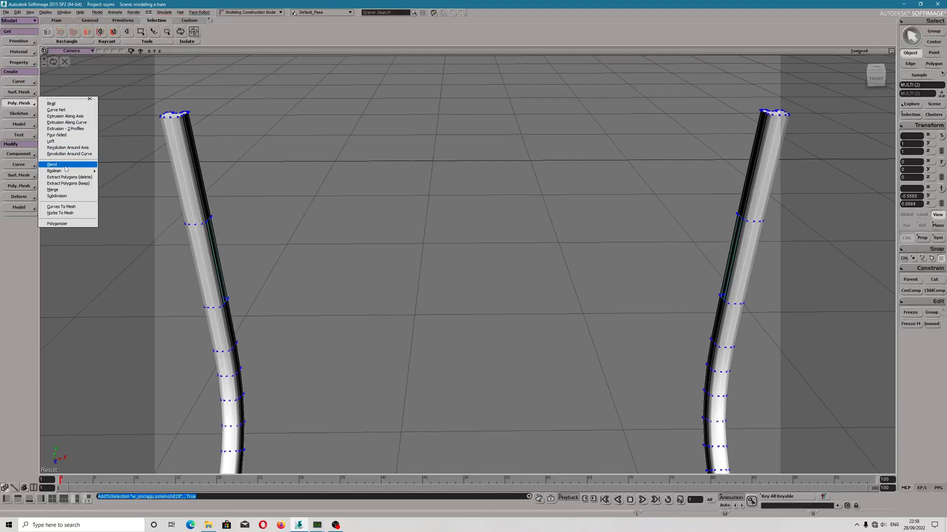
left_click(60, 190)
left_click_drag(136, 115, 170, 115)
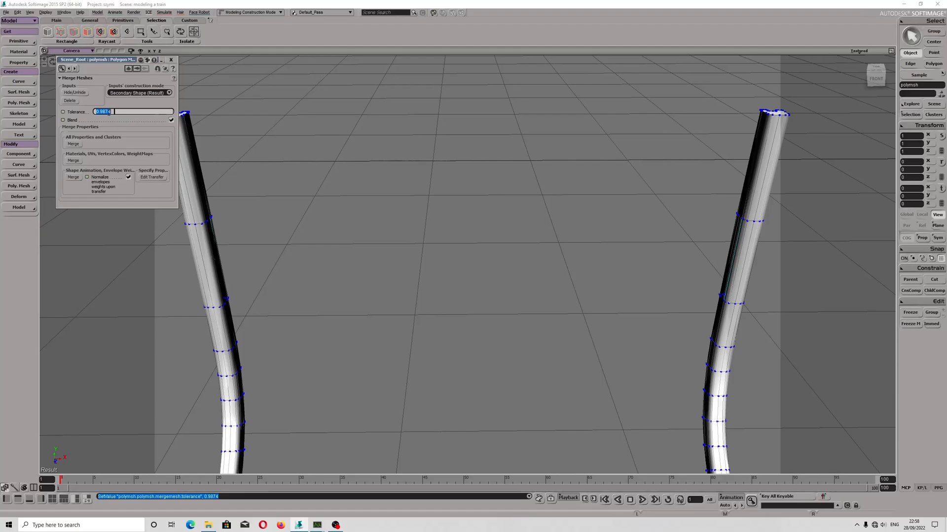
type("70")
key("Return")
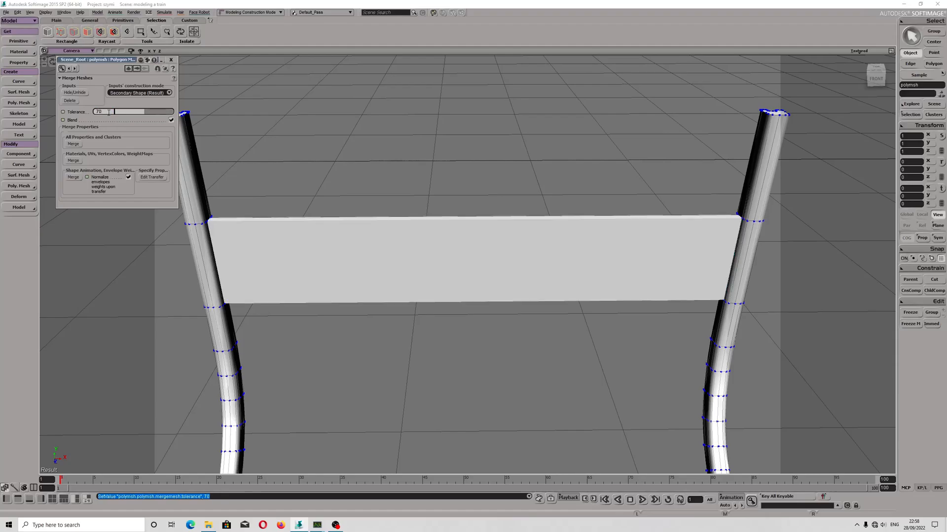
right_click_drag(568, 264, 609, 252)
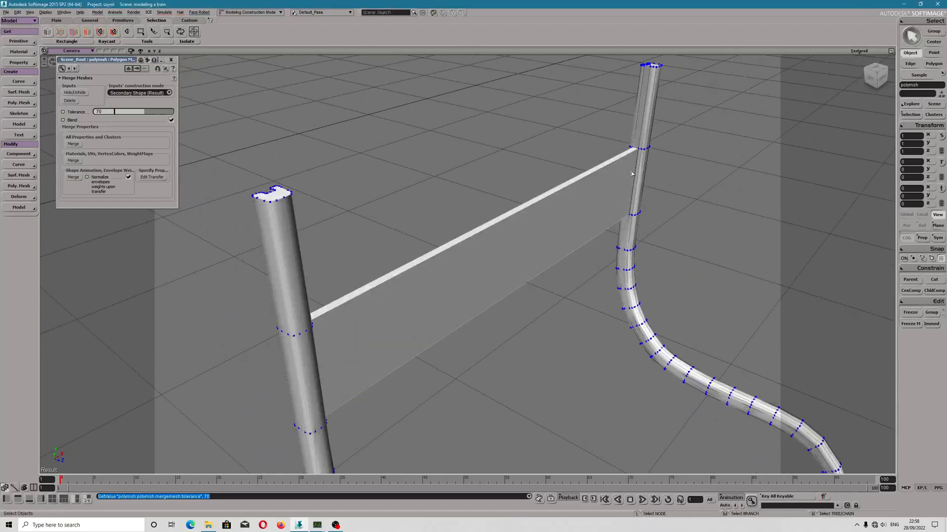
Set the merge inputs' construction mode to Modeling, delete the input tubes and freeze the merged mesh.
left_click(73, 144)
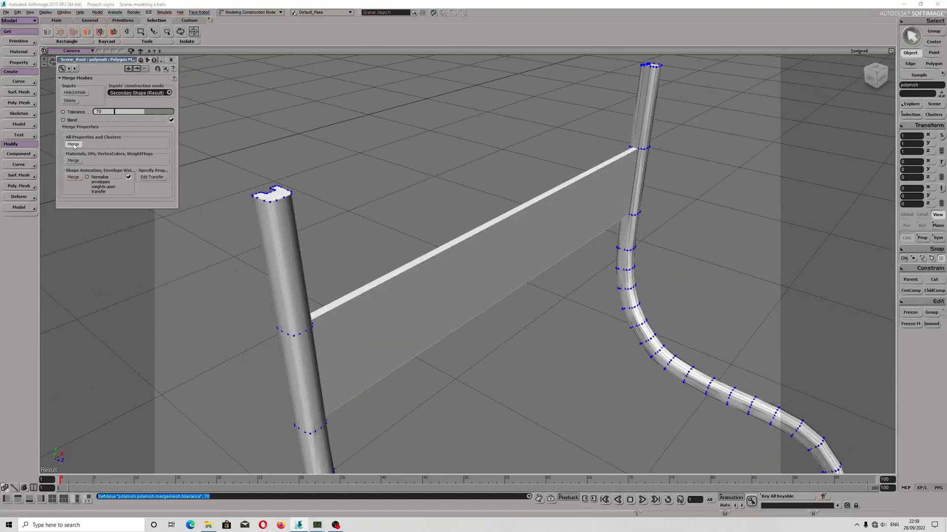
left_click(75, 178)
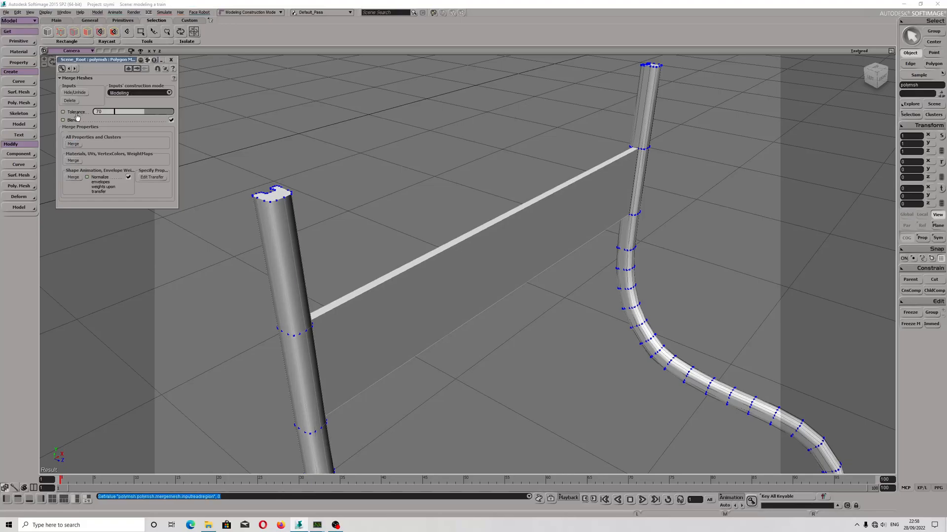
left_click(70, 101)
left_click(911, 325)
left_click(911, 314)
Delete one inner side polygon on the lower straight section of the first tube, just below the bend.
middle_click_drag(616, 291, 550, 222)
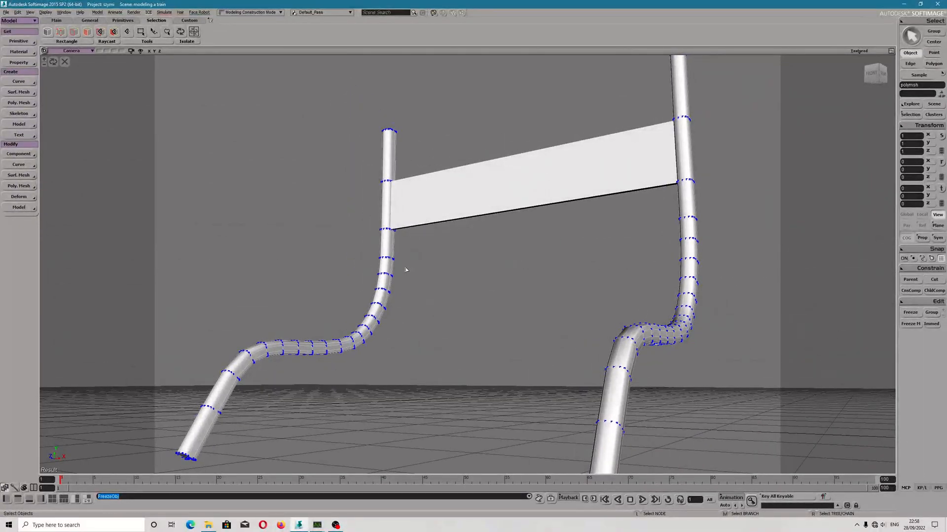
key("m")
mouse_move(461, 330)
middle_mouse_down()
mouse_move(478, 325)
mouse_move(469, 319)
middle_mouse_up()
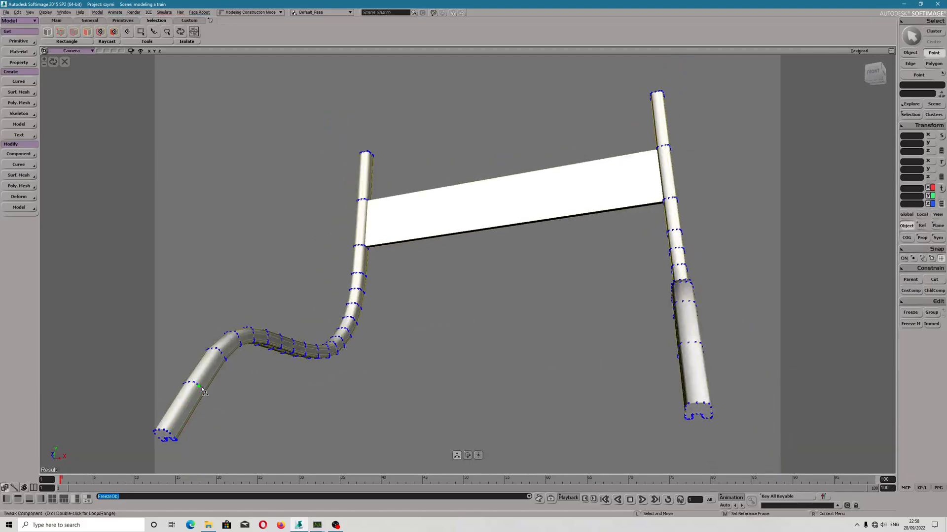
scroll(207, 385, "up", 2)
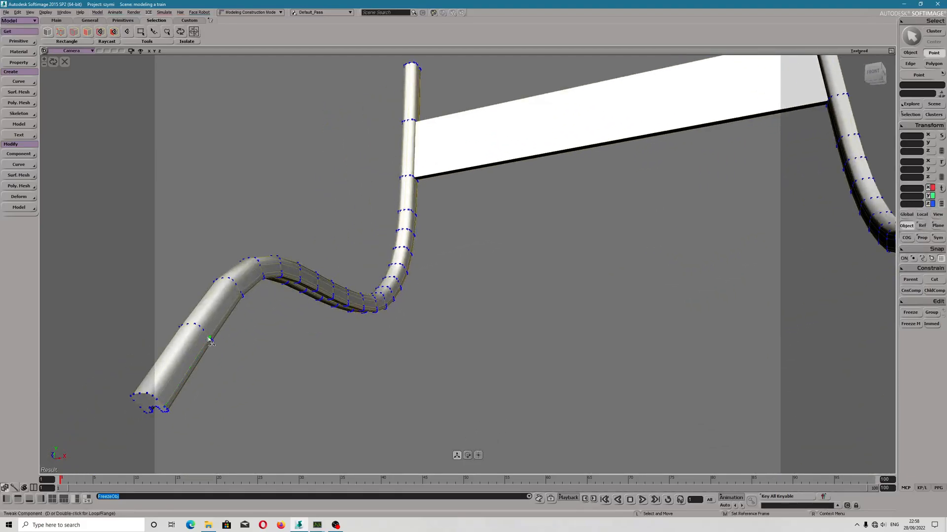
left_click(28, 185)
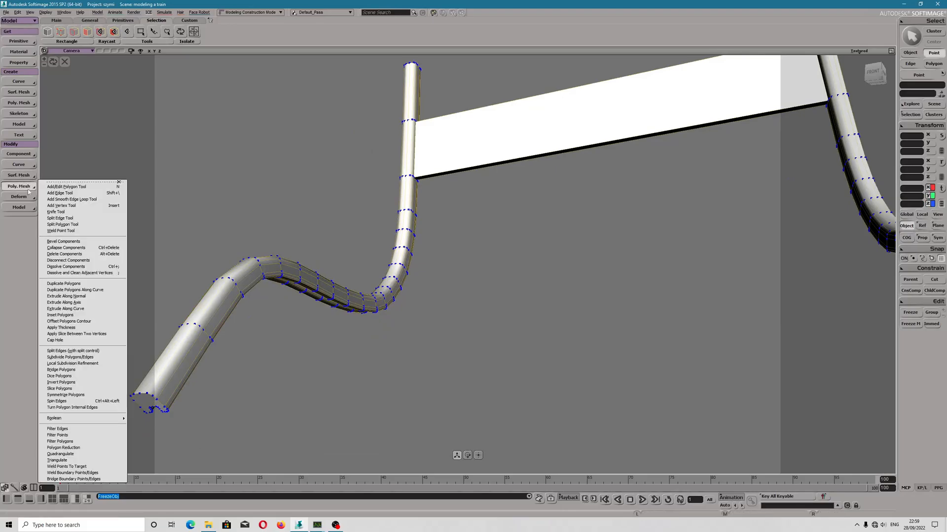
left_click(74, 479)
scroll(149, 332, "up", 4)
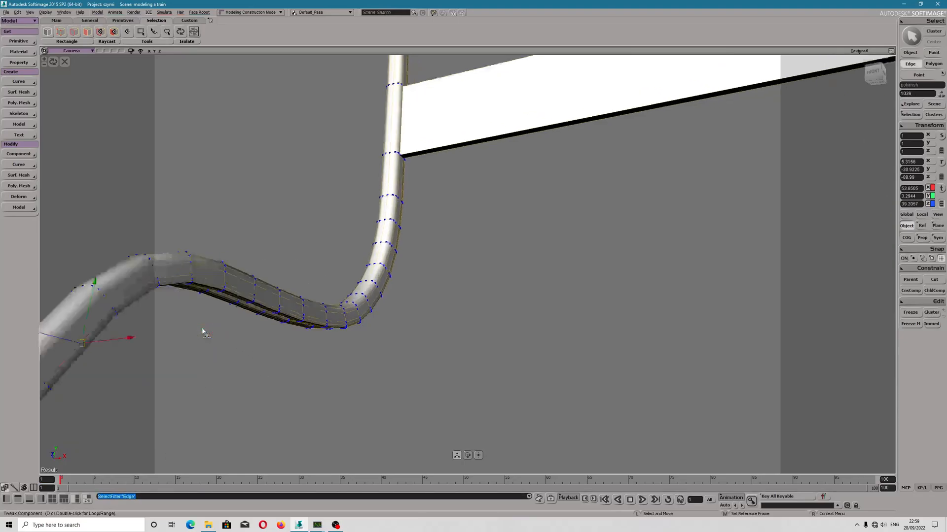
left_click_drag(149, 331, 211, 306)
left_click(236, 322)
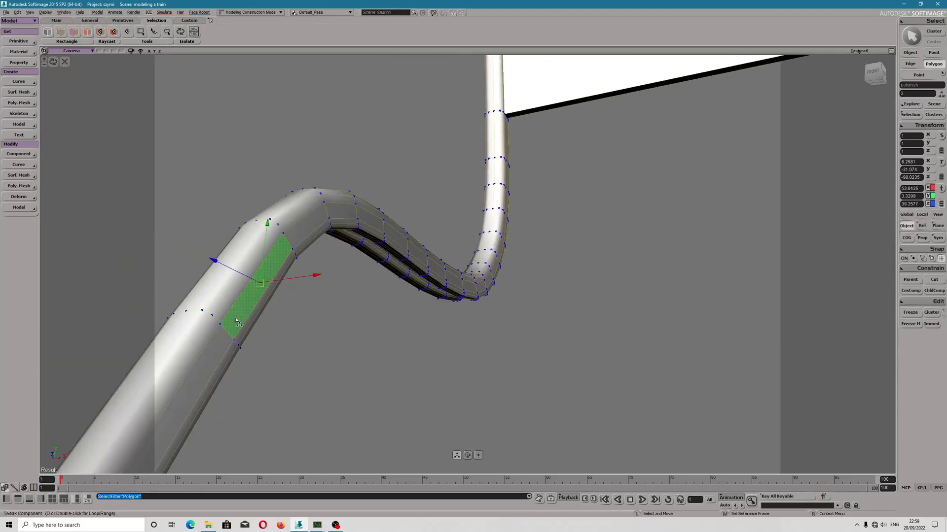
right_click(236, 322)
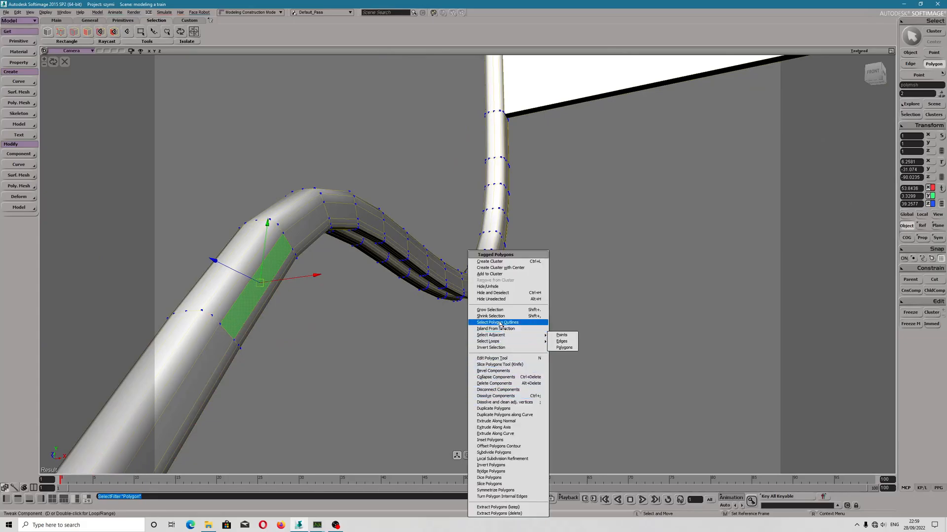
left_click(500, 387)
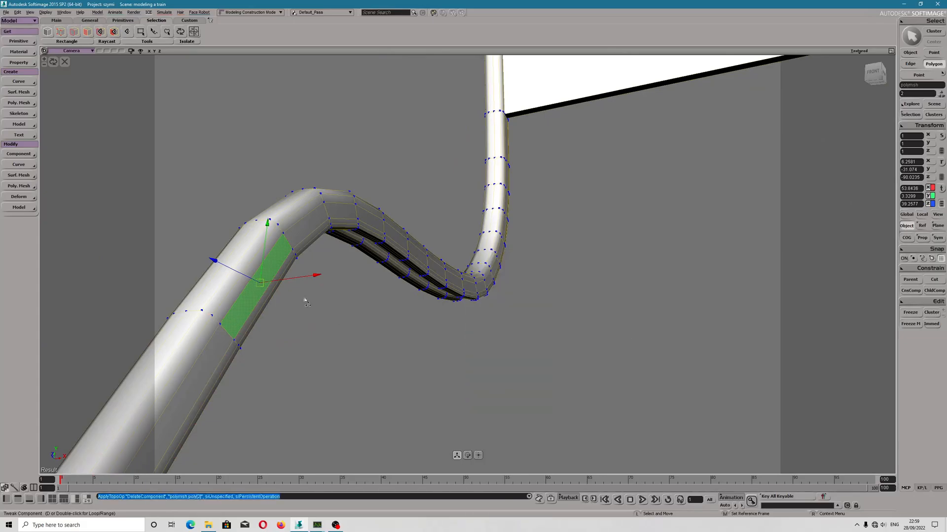
Delete the matching inner side polygon on the lower straight section of the opposite tube.
scroll(339, 317, "down", 3)
right_click_drag(420, 334, 433, 332)
left_click_drag(690, 322, 525, 333)
right_click_drag(509, 340, 530, 338)
scroll(572, 362, "up", 2)
scroll(572, 363, "up", 2)
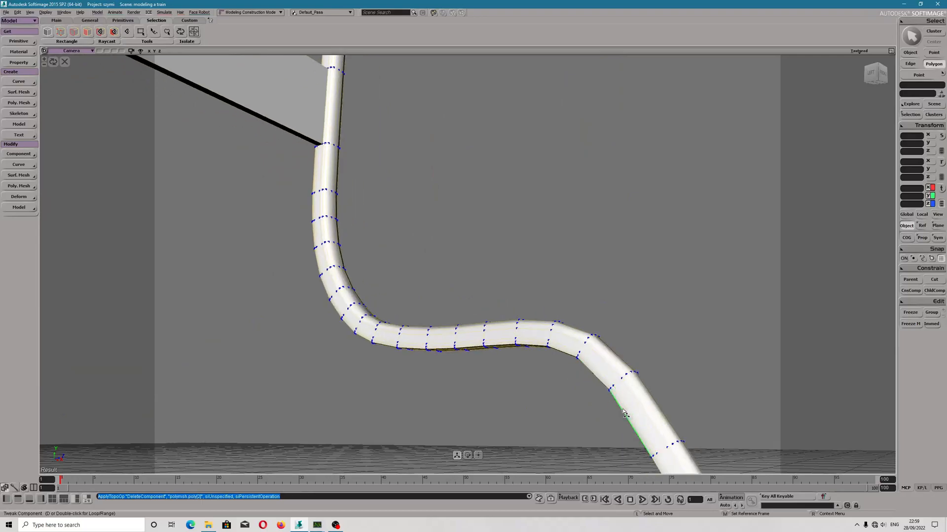
left_click_drag(637, 411, 624, 381)
left_click(624, 379)
right_click(468, 380)
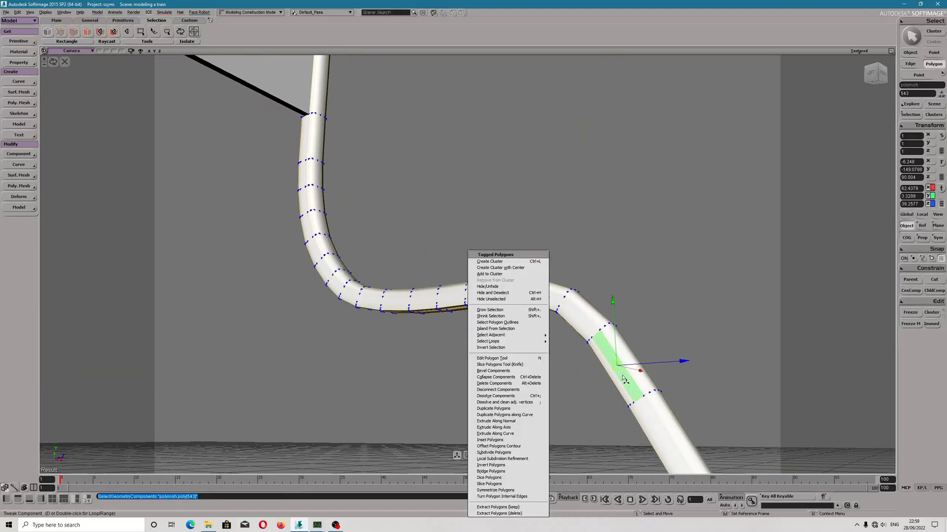
left_click(514, 384)
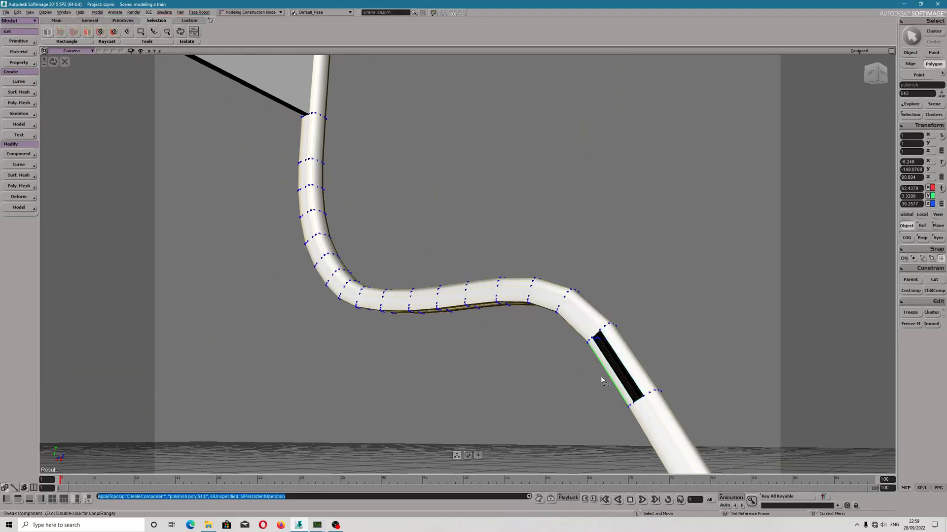
left_click_drag(611, 376, 566, 372)
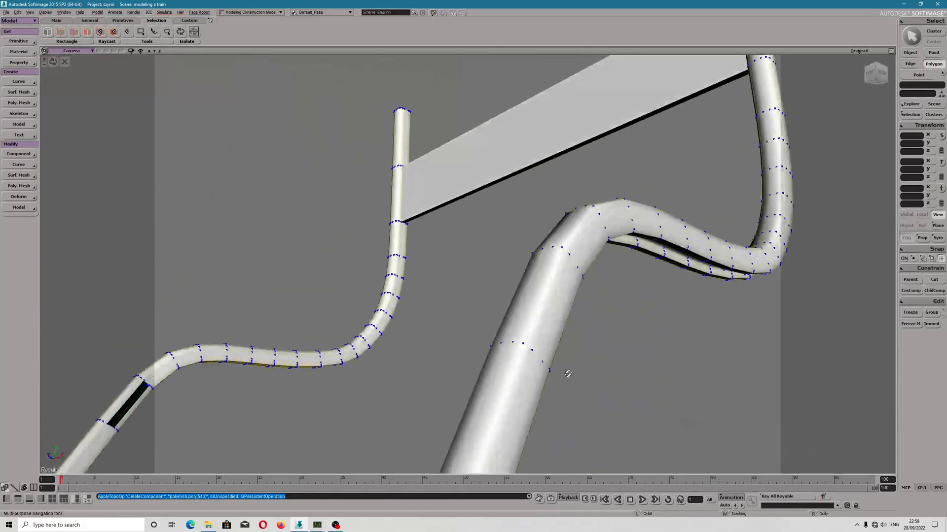
Try to bridge the two lower openings by connecting one boundary edge from each tube with Bridge Boundary Points/Edges.
left_click(133, 395)
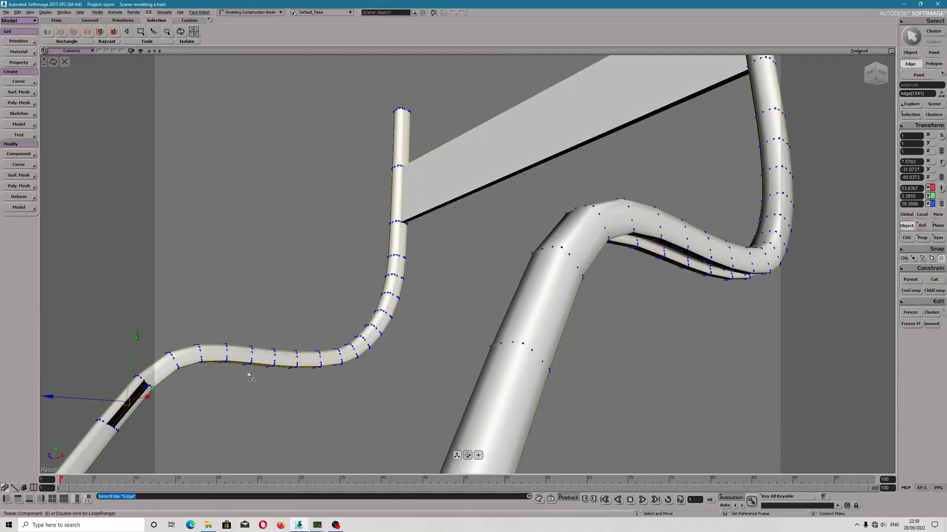
left_click_drag(243, 376, 271, 371)
left_click(649, 352)
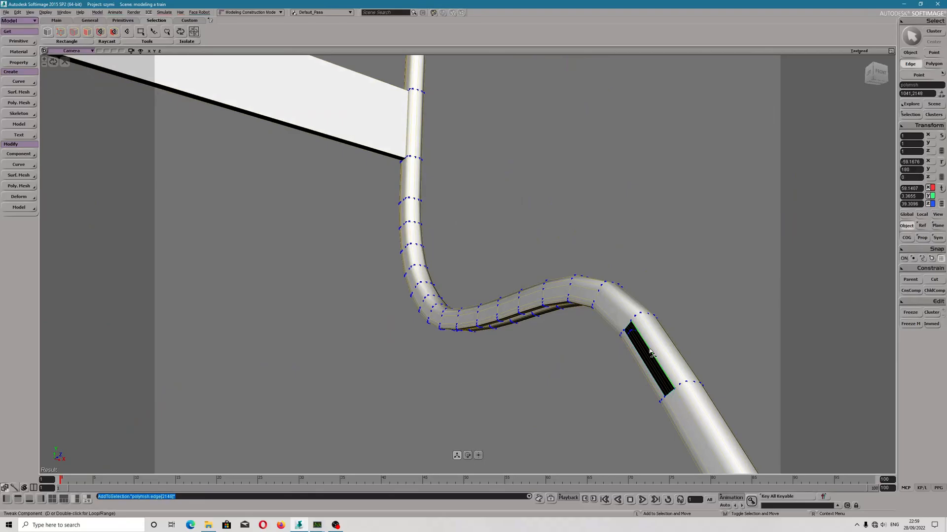
left_click(23, 186)
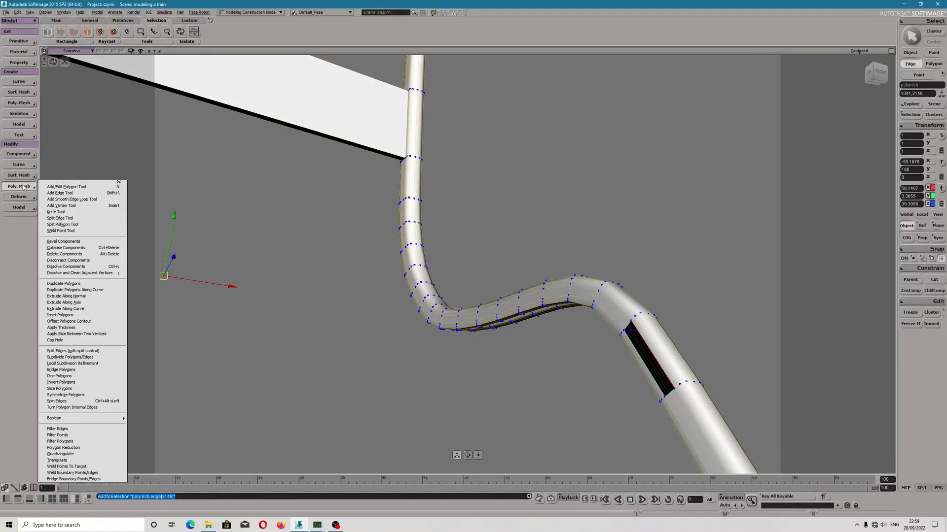
mouse_move(90, 420)
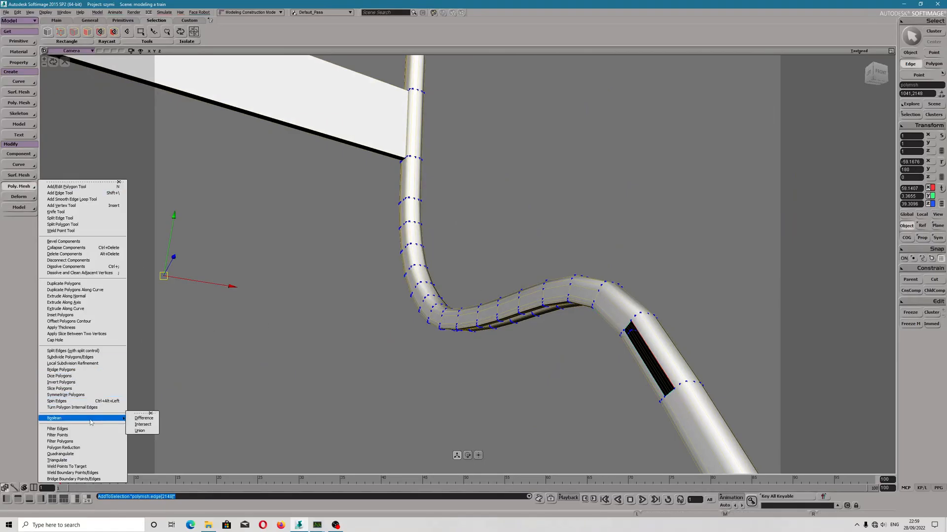
left_click(84, 483)
right_click_drag(464, 322, 190, 411)
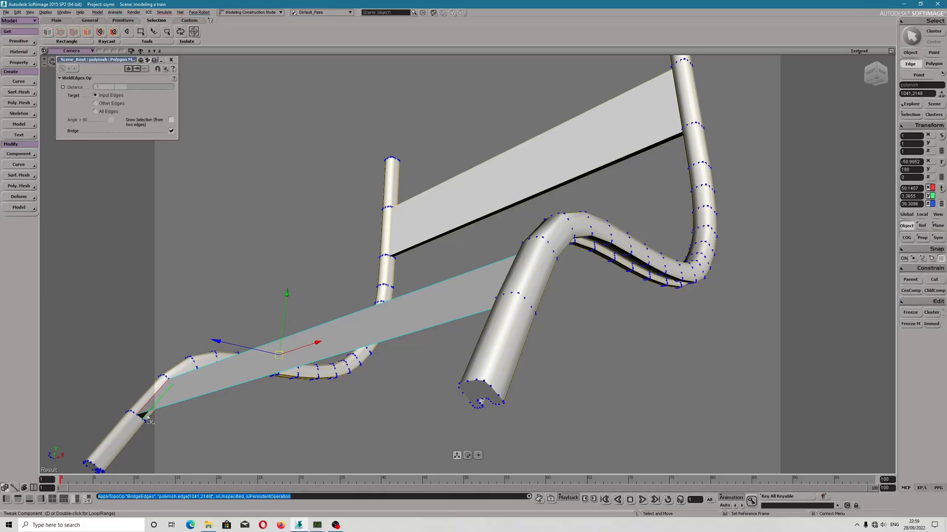
Undo the bridge between the lower openings of the two tubes.
key("ctrl+z")
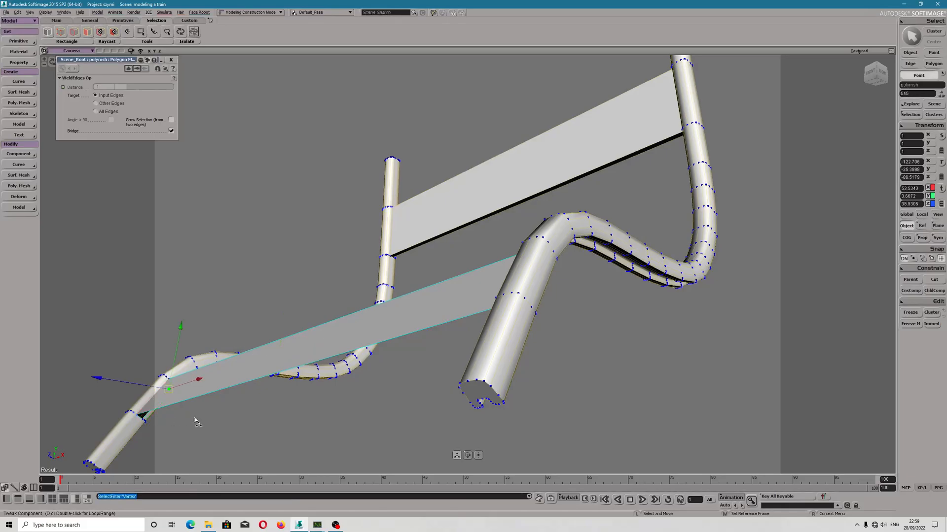
key("ctrl+z")
key("ctrl+z")
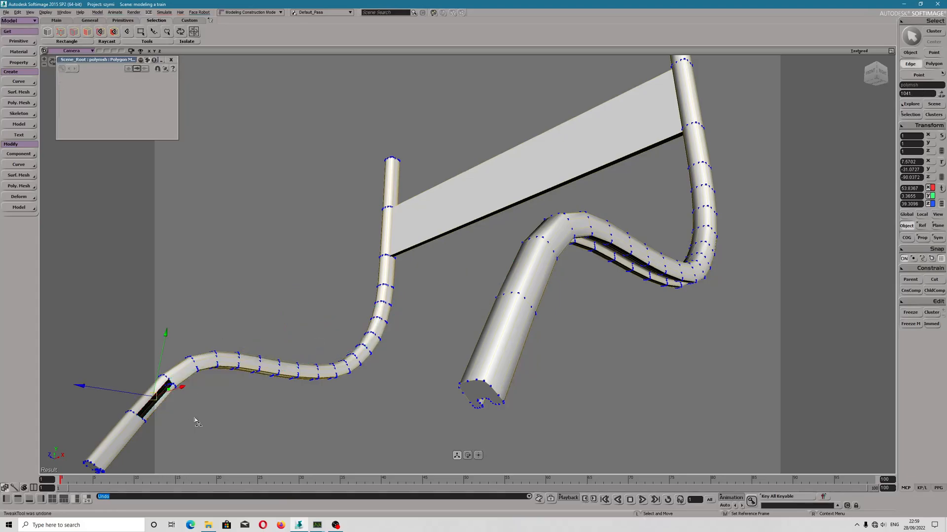
Freeze the merged mesh and its modeling operators, and return to object selection.
middle_click_drag(197, 423, 357, 407)
left_click(494, 226)
middle_click_drag(499, 224, 461, 393)
left_click(910, 314)
left_click(910, 324)
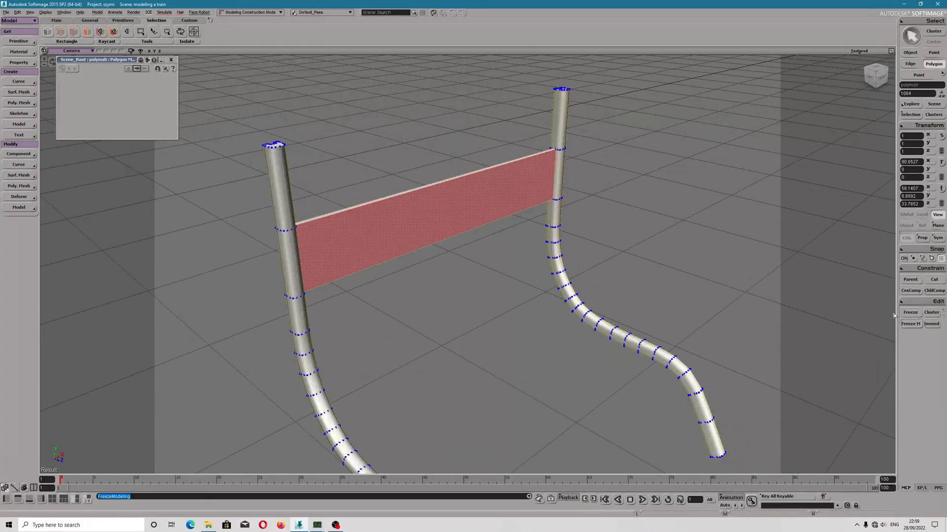
left_click(910, 53)
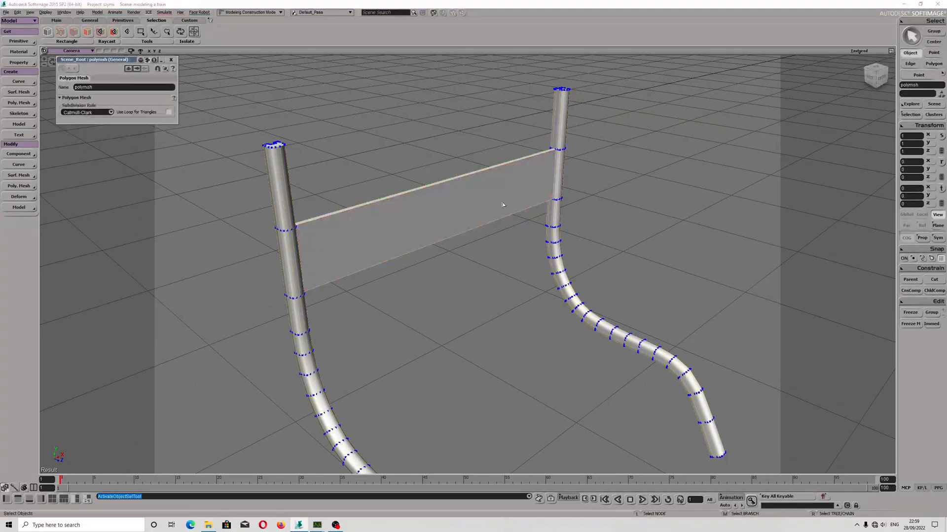
Save the scene.
middle_click_drag(556, 227, 349, 191)
middle_click_drag(390, 230, 421, 235)
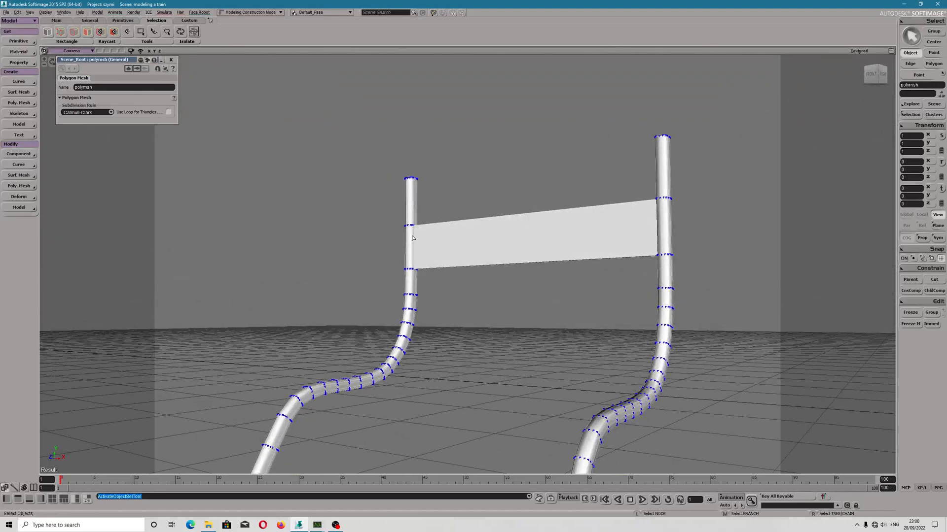
middle_click_drag(414, 240, 399, 186)
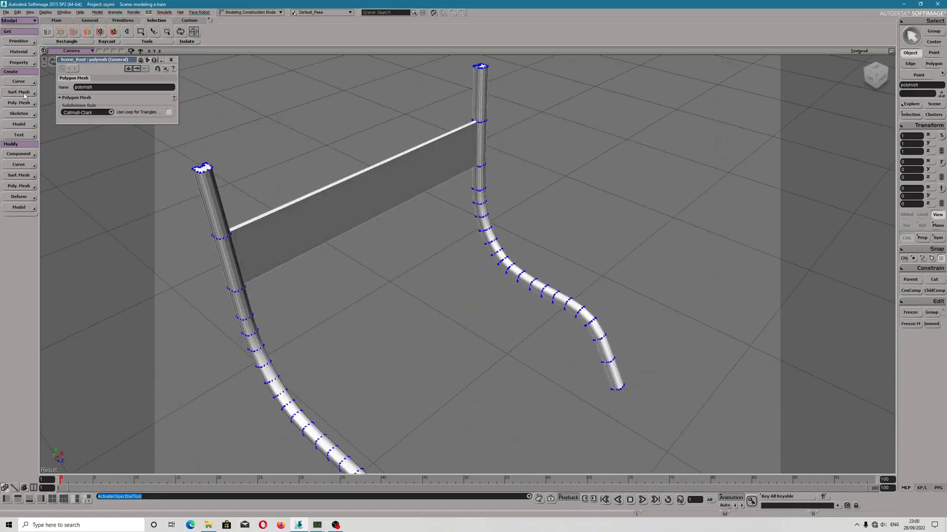
left_click_drag(284, 181, 255, 145)
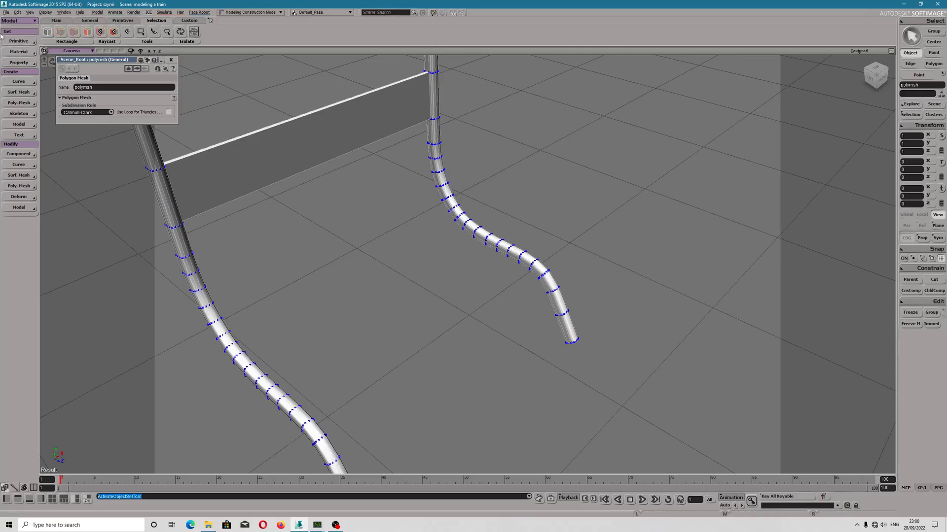
left_click(5, 11)
left_click(21, 41)
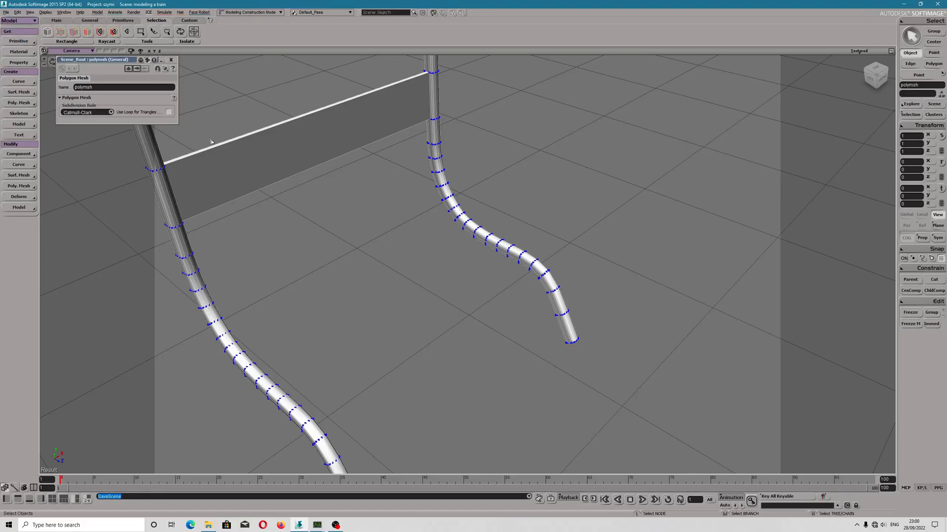
scroll(465, 226, "down", 2)
mouse_move(466, 227)
right_mouse_down()
mouse_move(445, 201)
mouse_move(454, 218)
right_mouse_up()
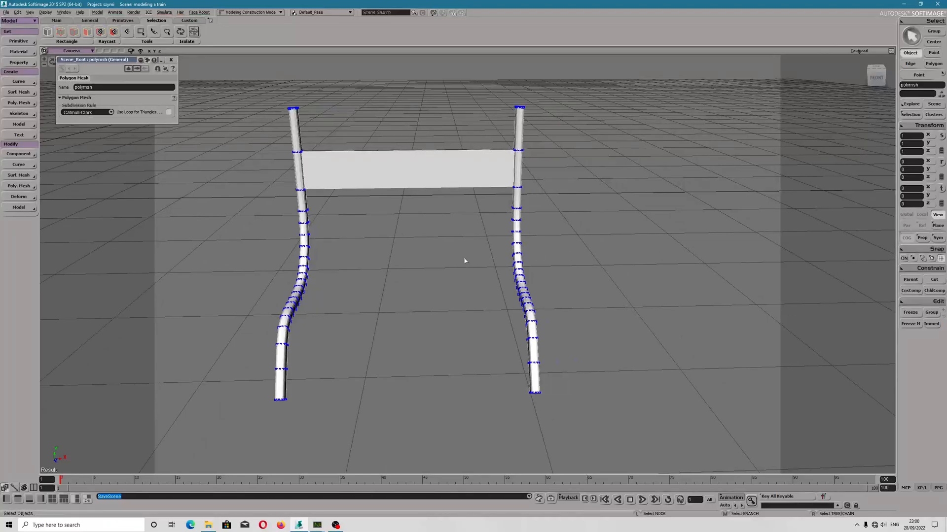
right_click_drag(464, 261, 442, 271)
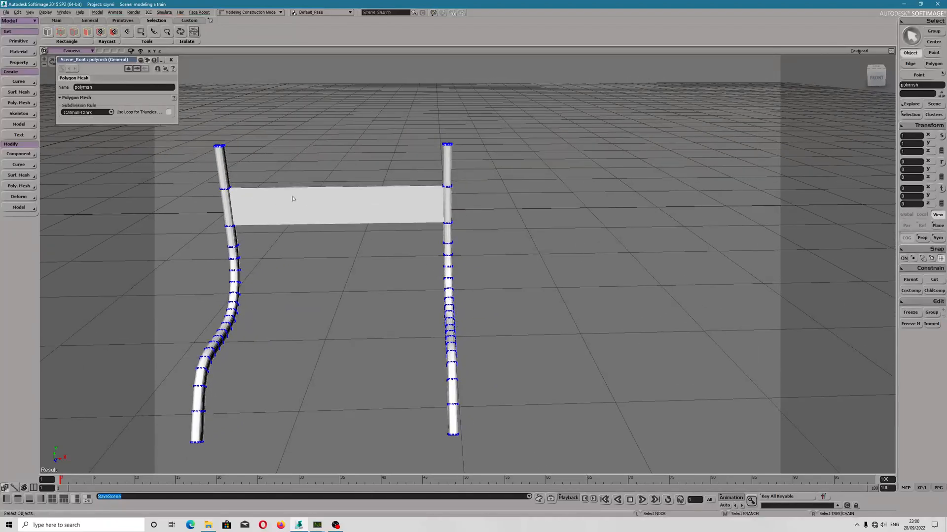
right_click_drag(293, 198, 419, 314)
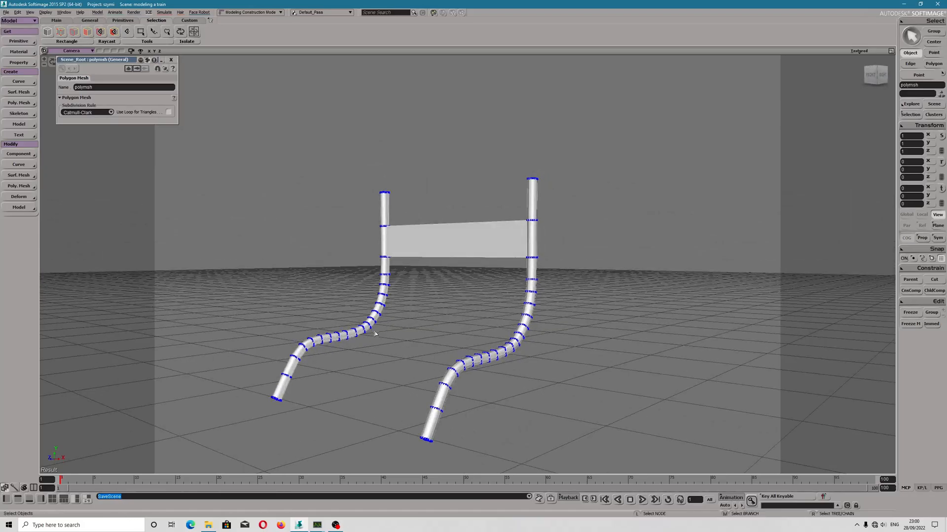
Connect the computer to the first listed Wi-Fi network and start PeerBlock.
left_click(874, 525)
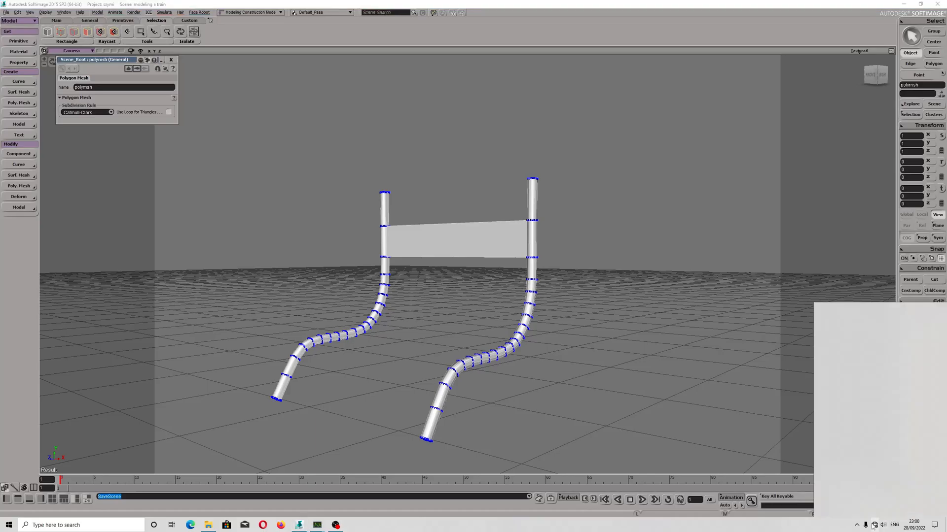
left_click(844, 315)
left_click(914, 351)
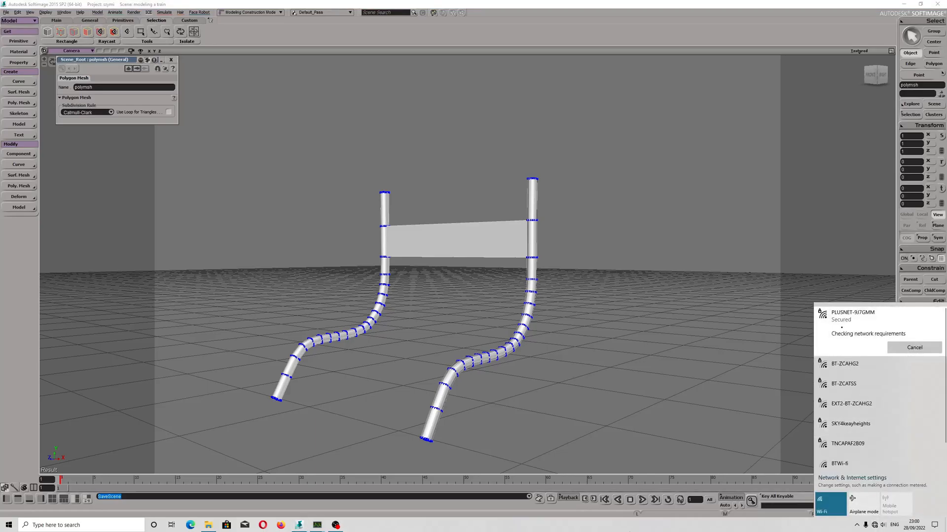
left_click(855, 515)
left_click(9, 525)
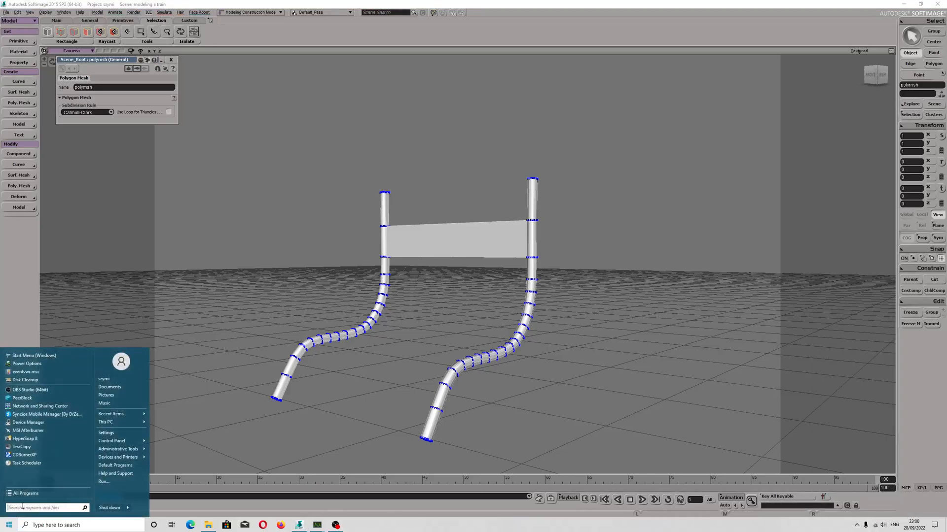
left_click(26, 400)
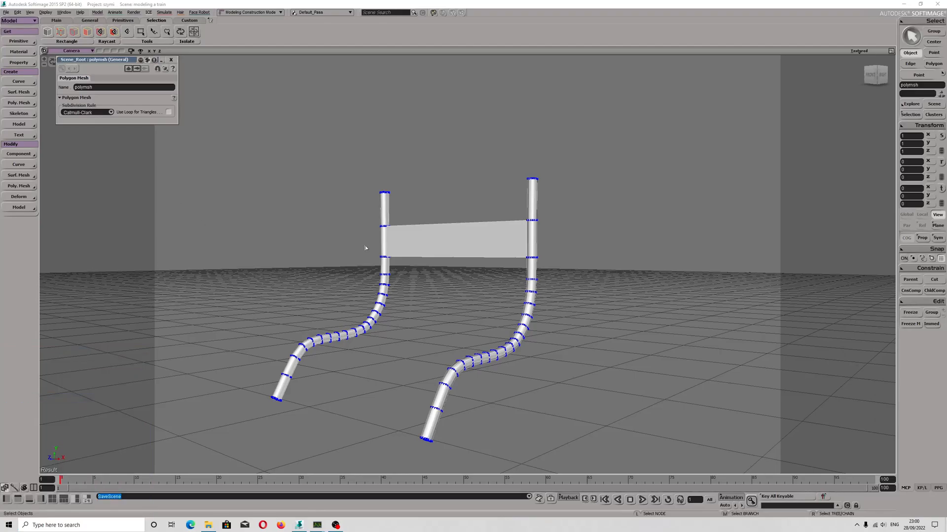
Activate the Translate tool for the selected merged mesh.
left_click(529, 190)
key("v")
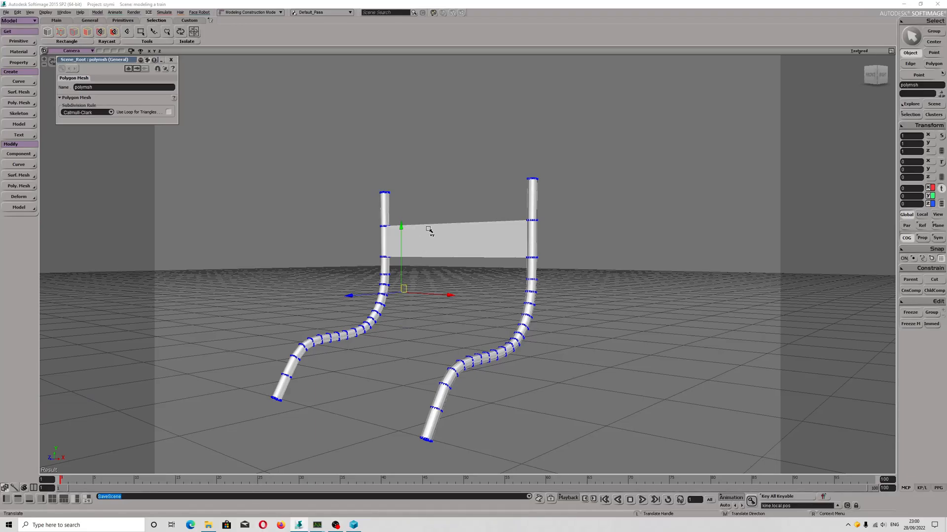
key("s")
left_click_drag(527, 334, 511, 332)
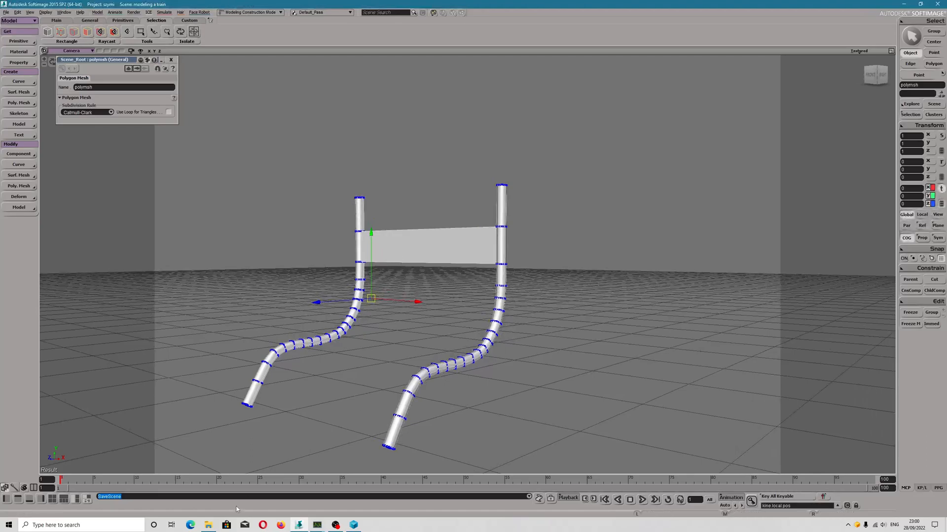
Switch to the Opera browser and search the web for "mospixel".
left_click(265, 529)
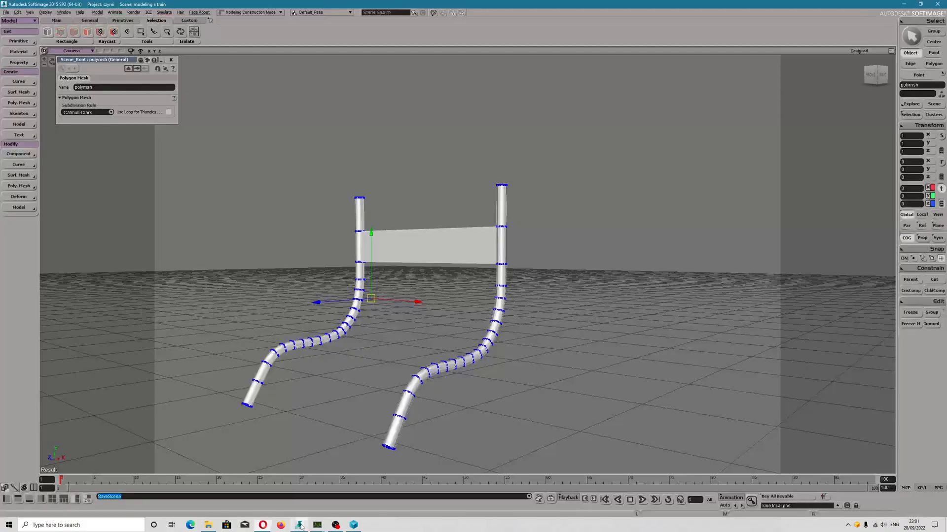
left_click(299, 525)
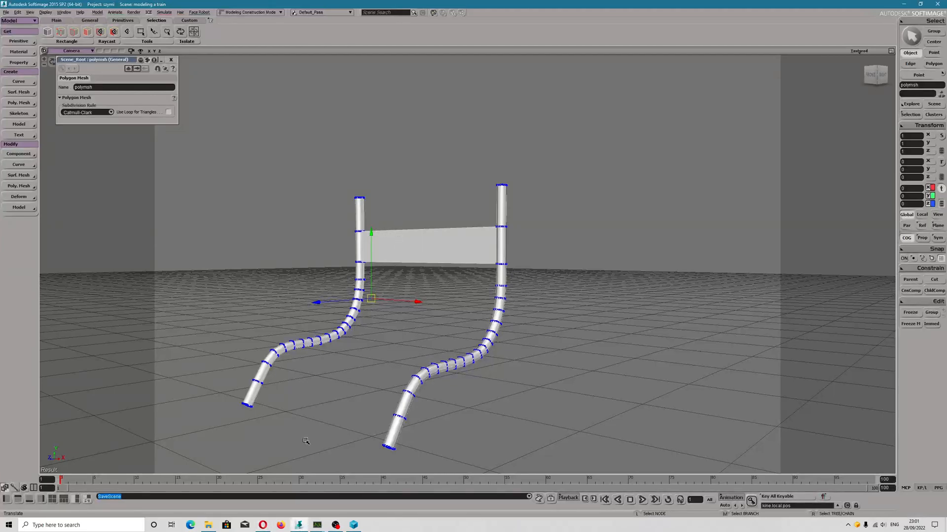
left_click(262, 525)
left_click(413, 67)
type("mos")
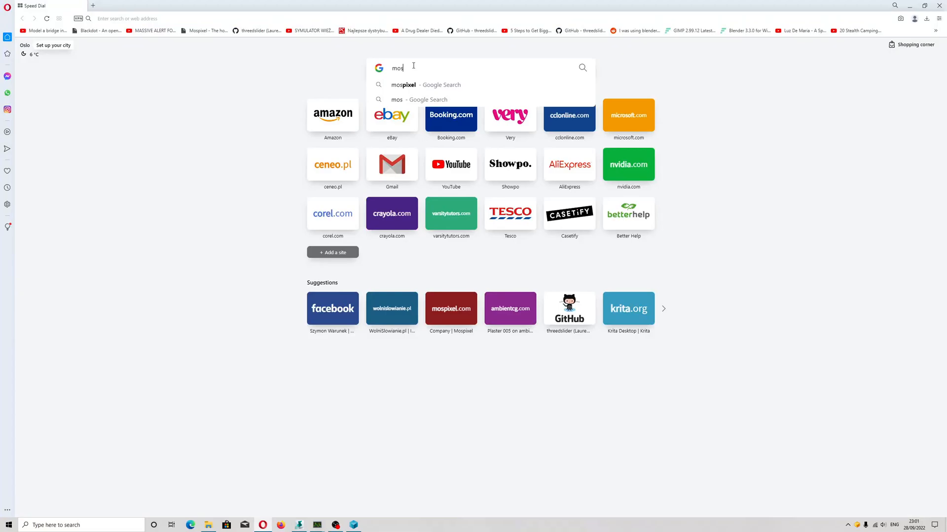
type("pixel")
key("Return")
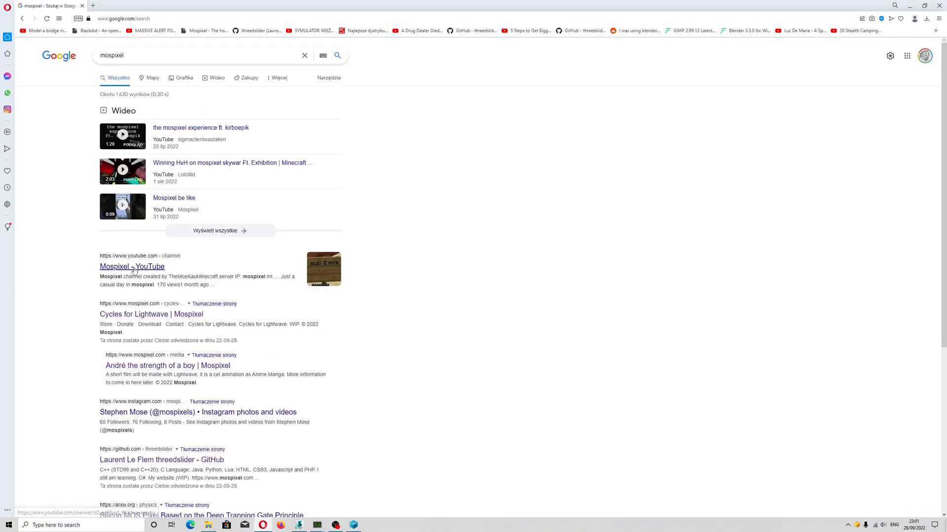
Open the Mospixel site from its Cycles for Lightwave result and read the Blackdot project page.
left_click(143, 314)
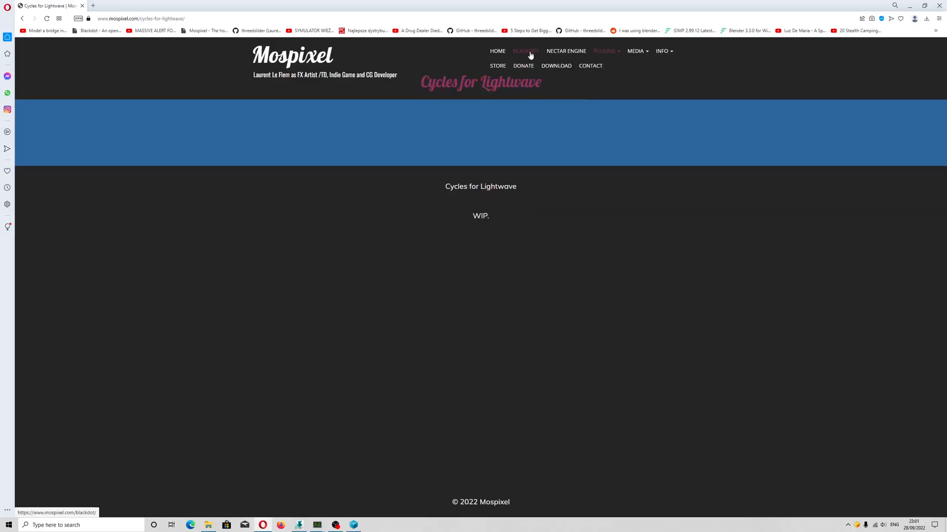
left_click(530, 56)
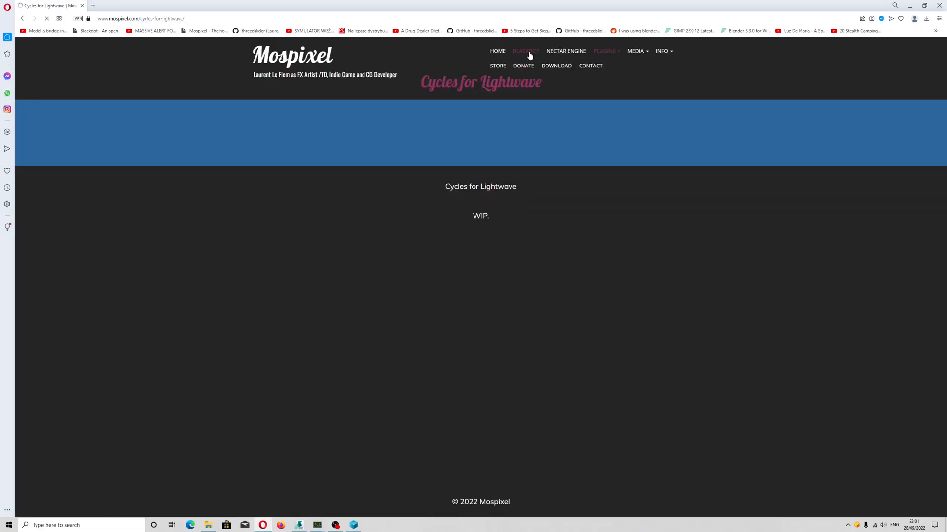
scroll(465, 277, "down", 2)
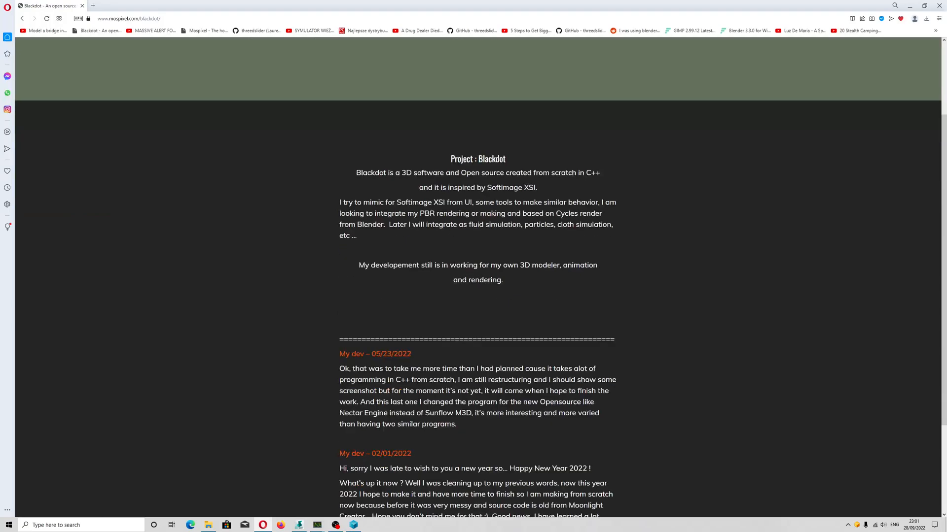
scroll(525, 267, "up", 2)
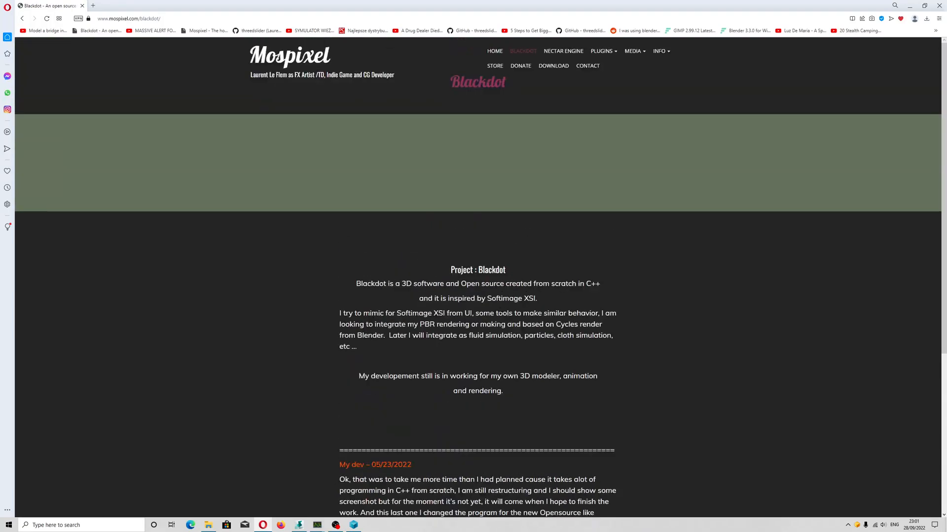
Go to the Mospixel home page and examine the Blackdot mission statement by temporarily highlighting its text.
left_click(306, 55)
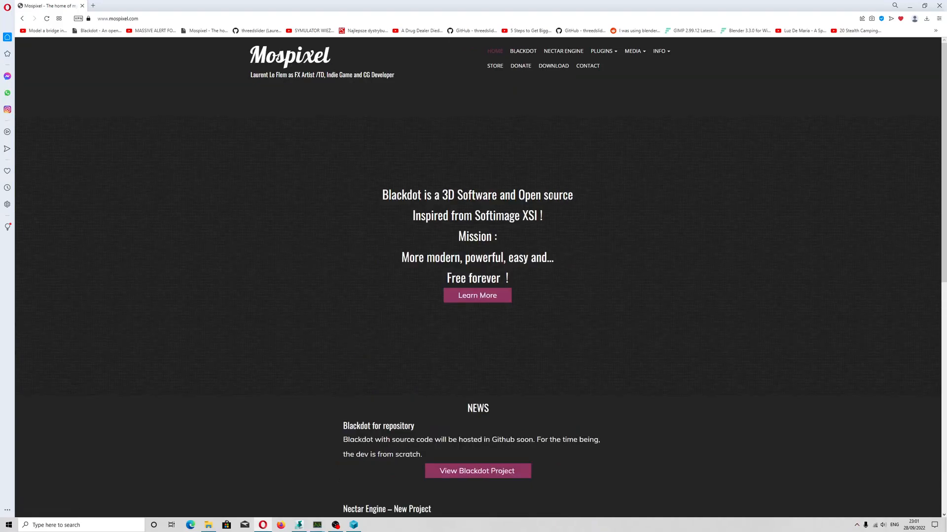
left_click_drag(381, 195, 561, 275)
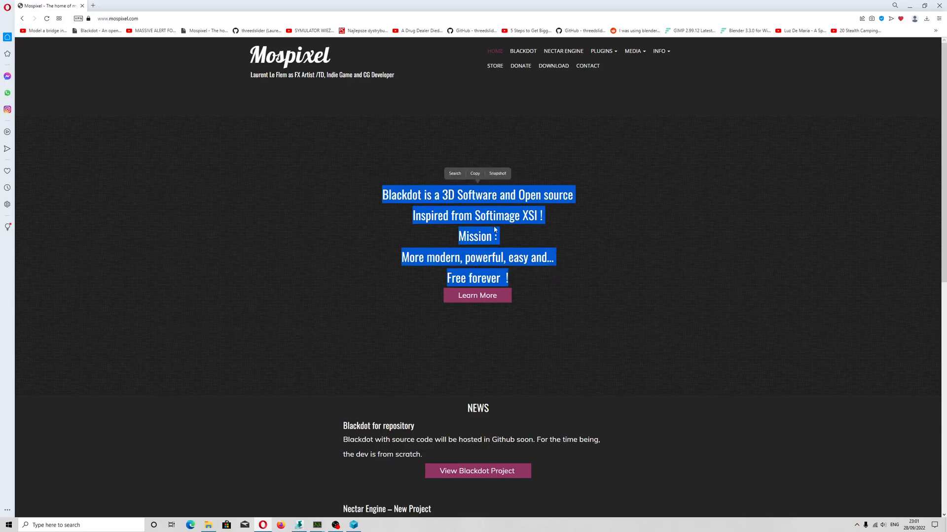
left_click(623, 277)
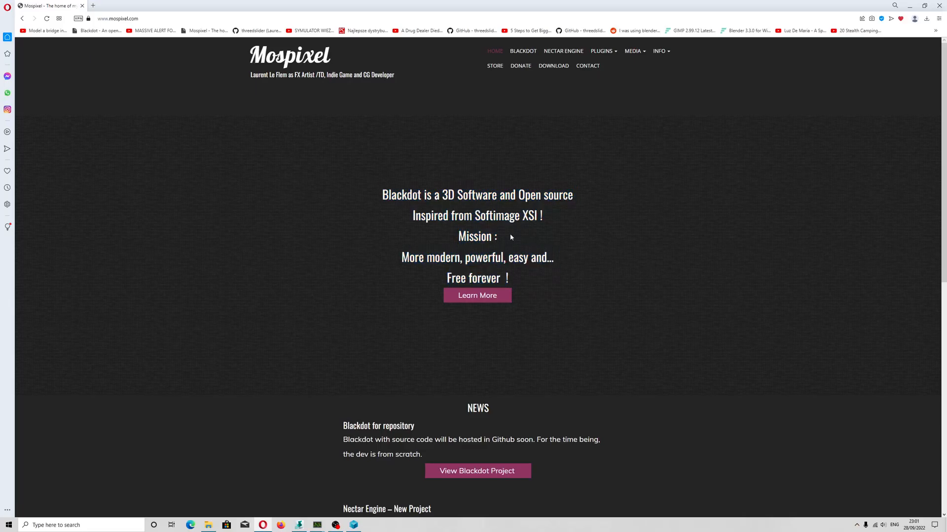
Search the web for "some softimage addons" in a new Opera tab.
left_click(299, 525)
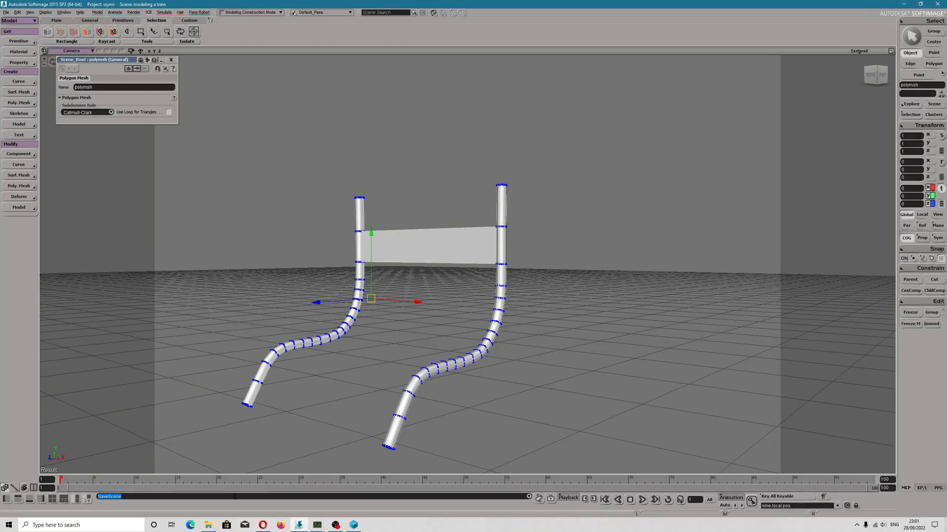
left_click(263, 525)
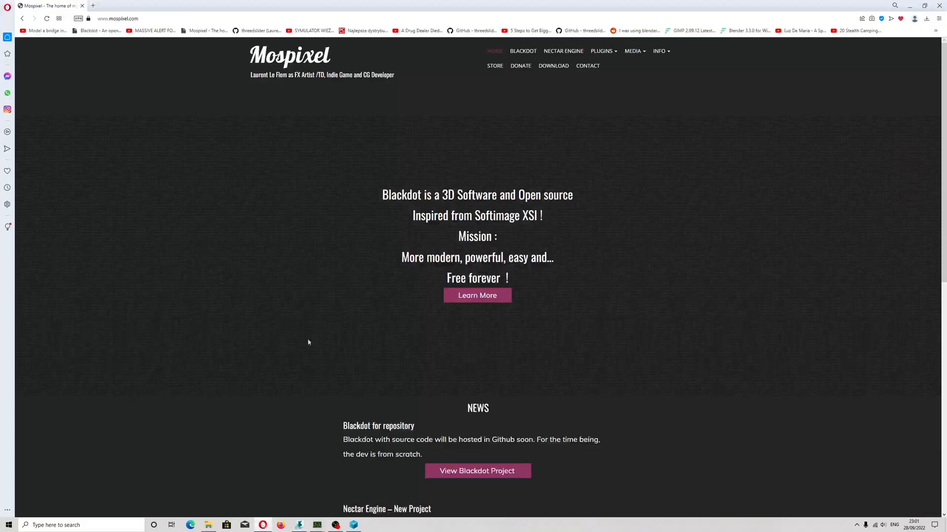
left_click(93, 5)
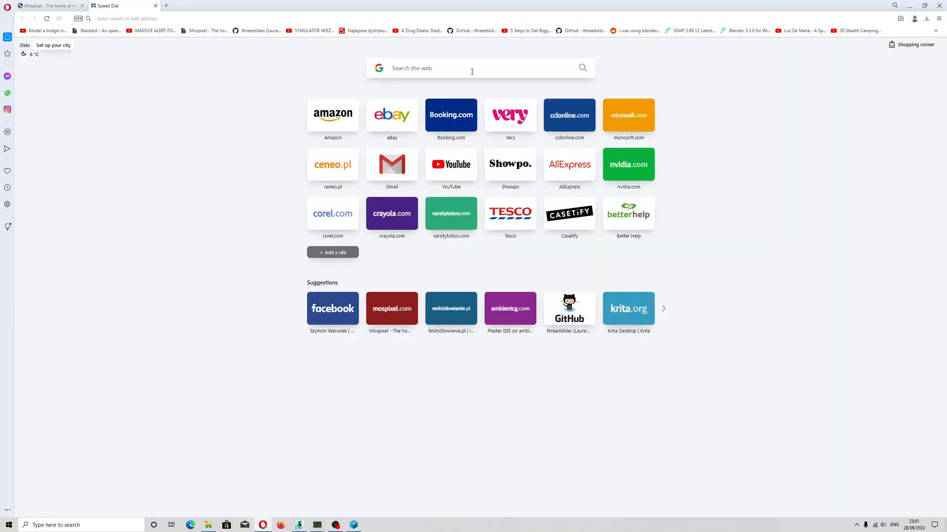
type("some s")
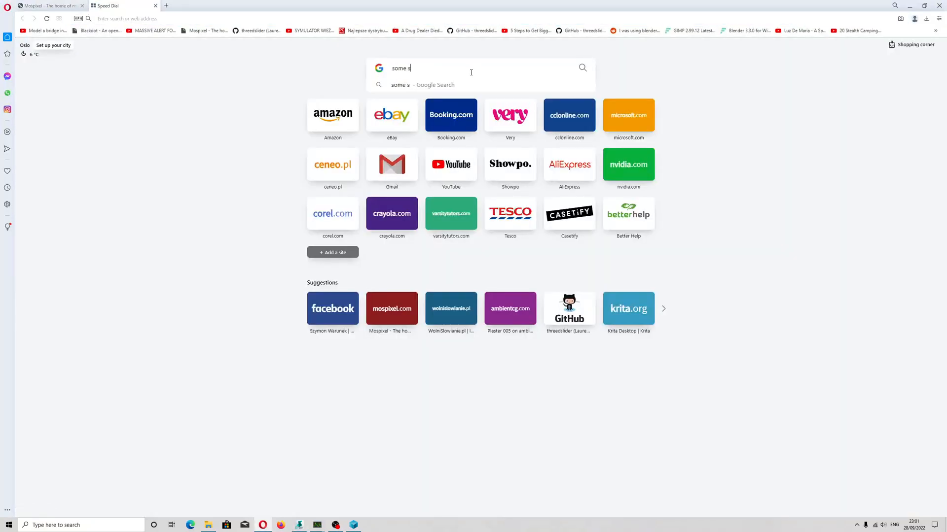
type("oftimage addon")
key("Return")
Open the Some Softimage Addons site and view its Sycles page about the Cycles render integration.
left_click(144, 118)
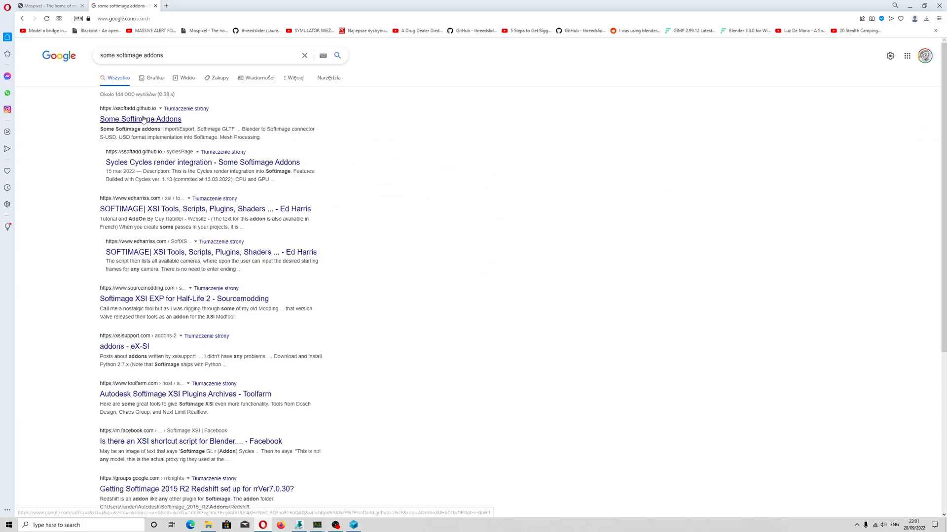
scroll(530, 328, "down", 3)
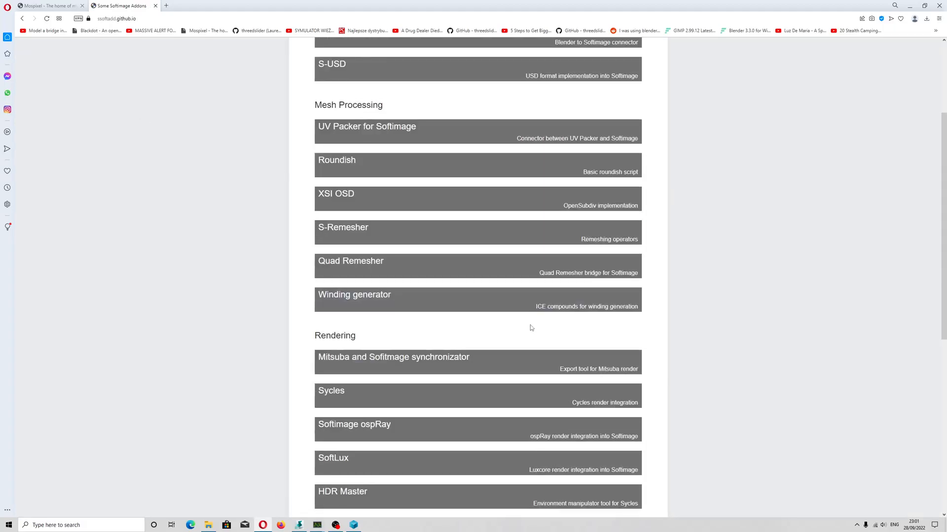
left_click(338, 397)
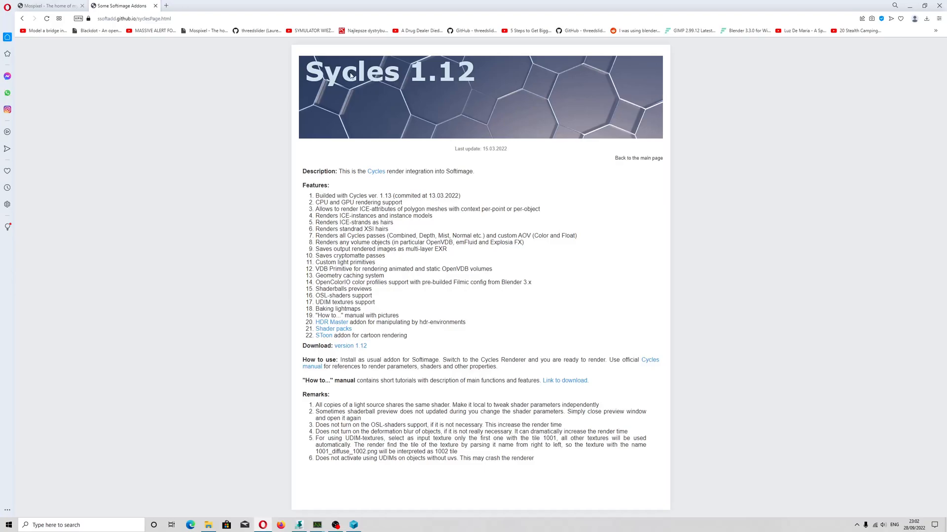
Start and halt the download of Sycles version 1.12, and switch back to Softimage.
left_click(356, 347)
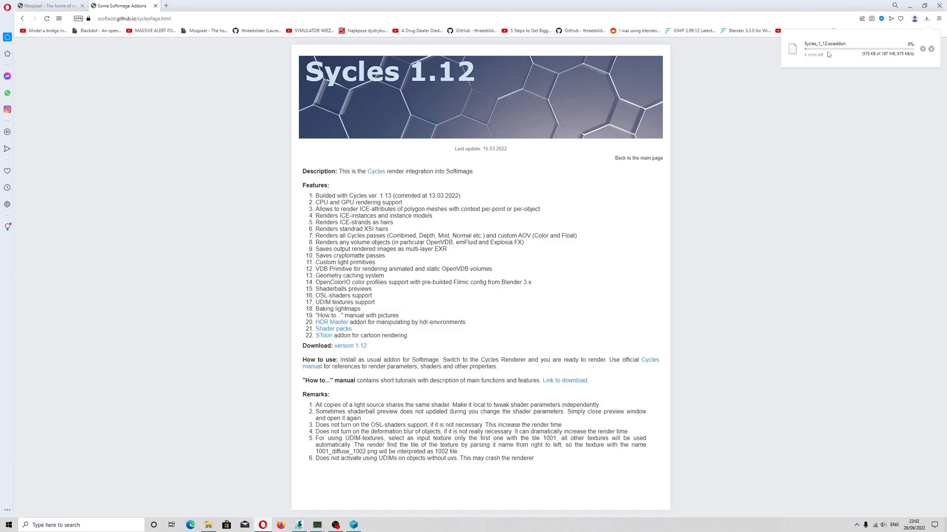
left_click(922, 49)
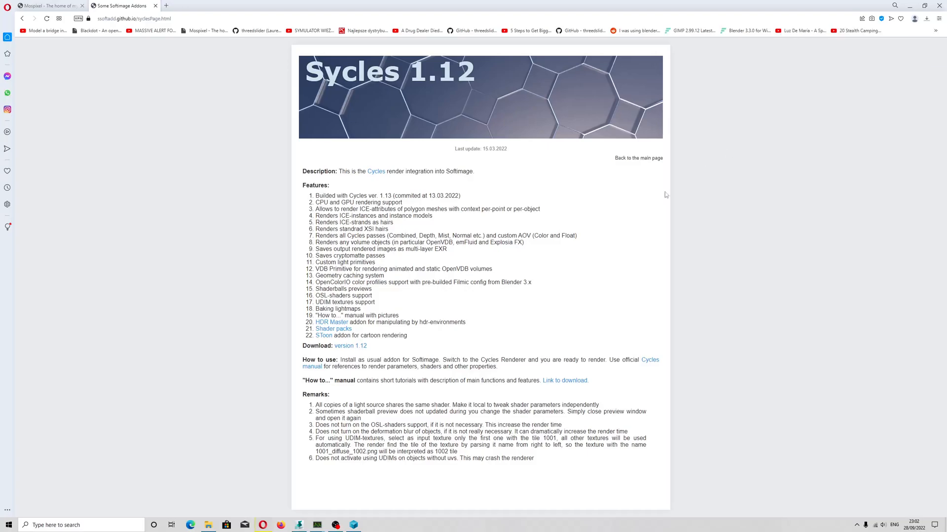
left_click(299, 525)
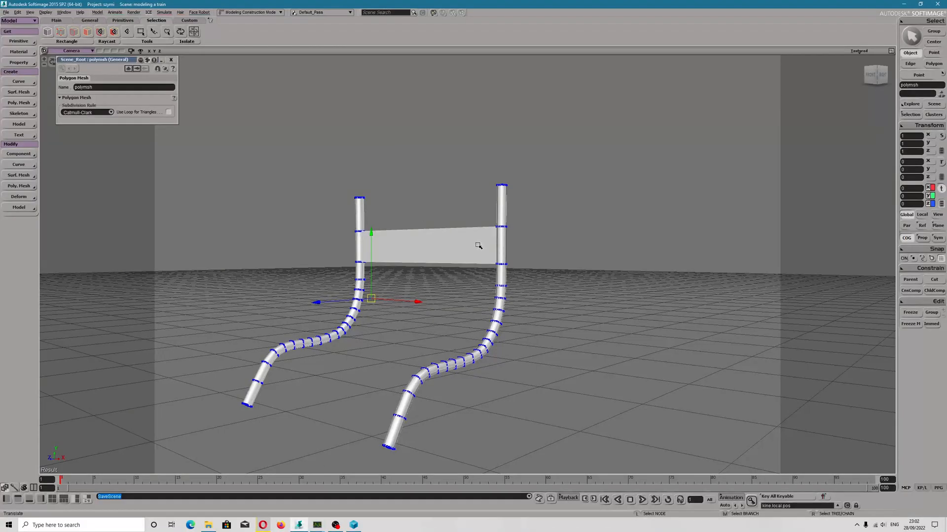